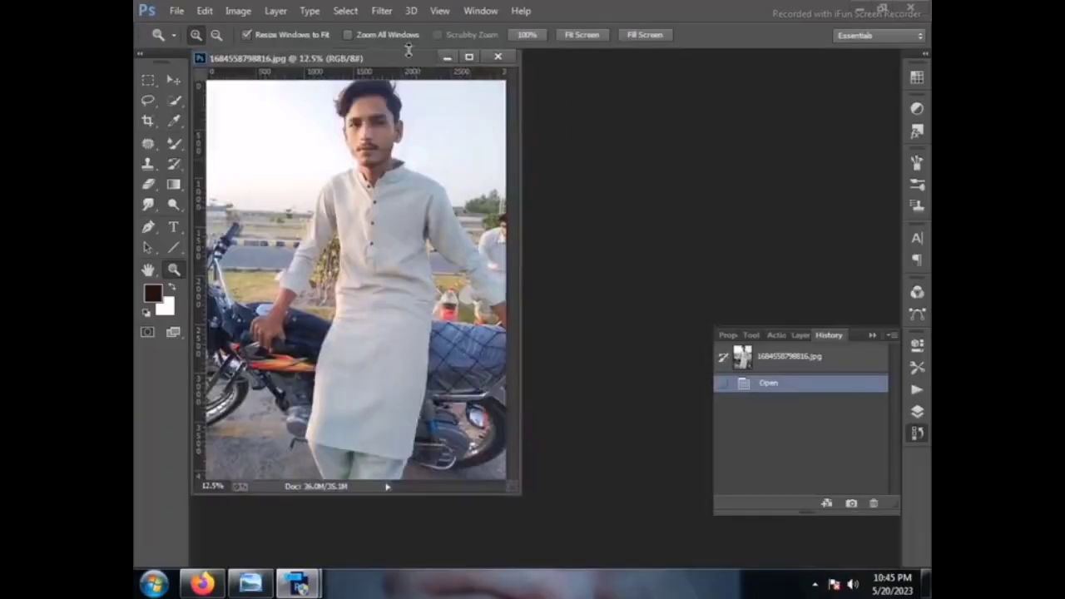
Dock the photo window and grade it in Camera Raw: Highlights -100, Shadows -50, Whites -100
drag(409, 52, 433, 59)
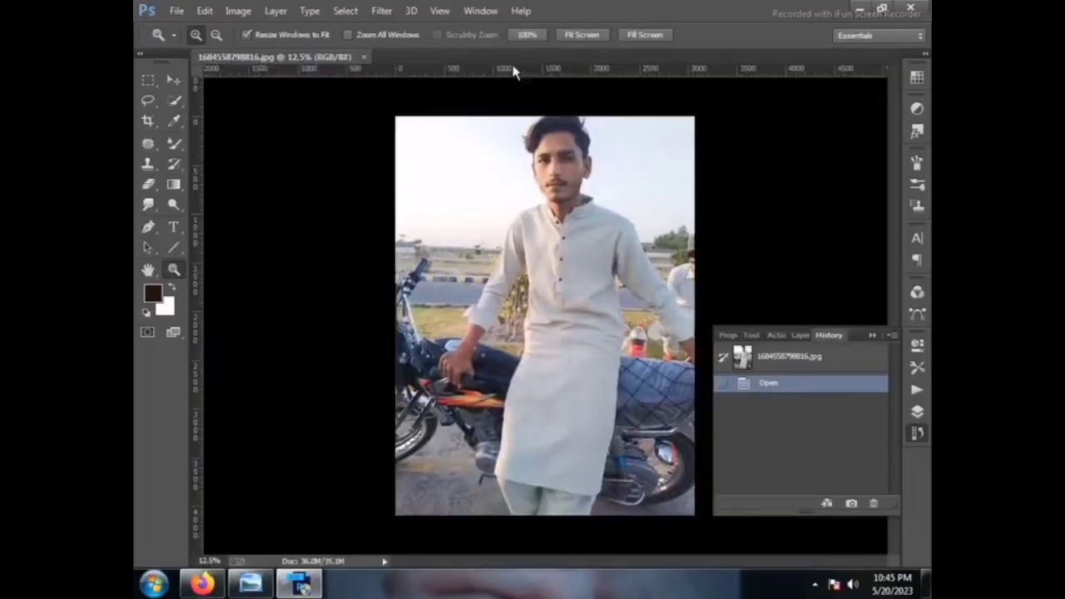
click(382, 10)
click(564, 278)
text(-100)
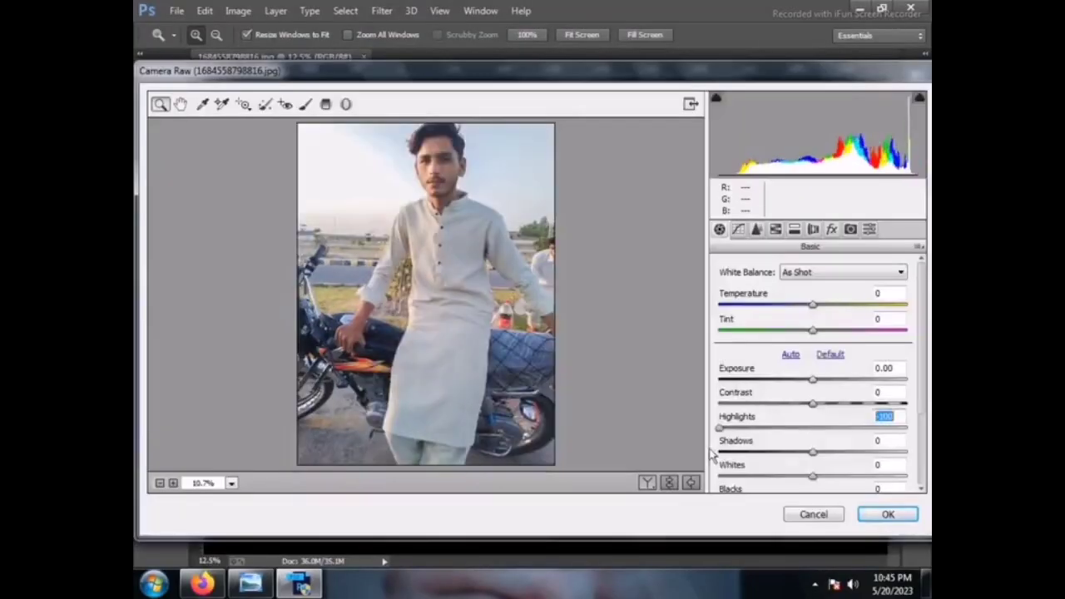
key(Tab)
text(-50)
key(Tab)
text(-100)
scroll(728, 441, down, 3)
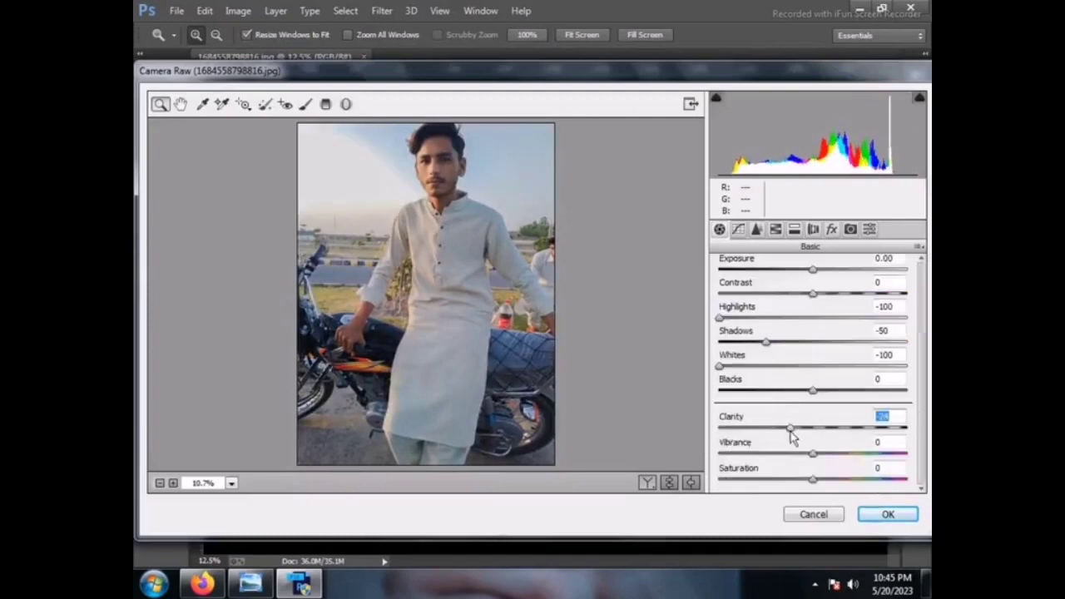
scroll(797, 394, up, 3)
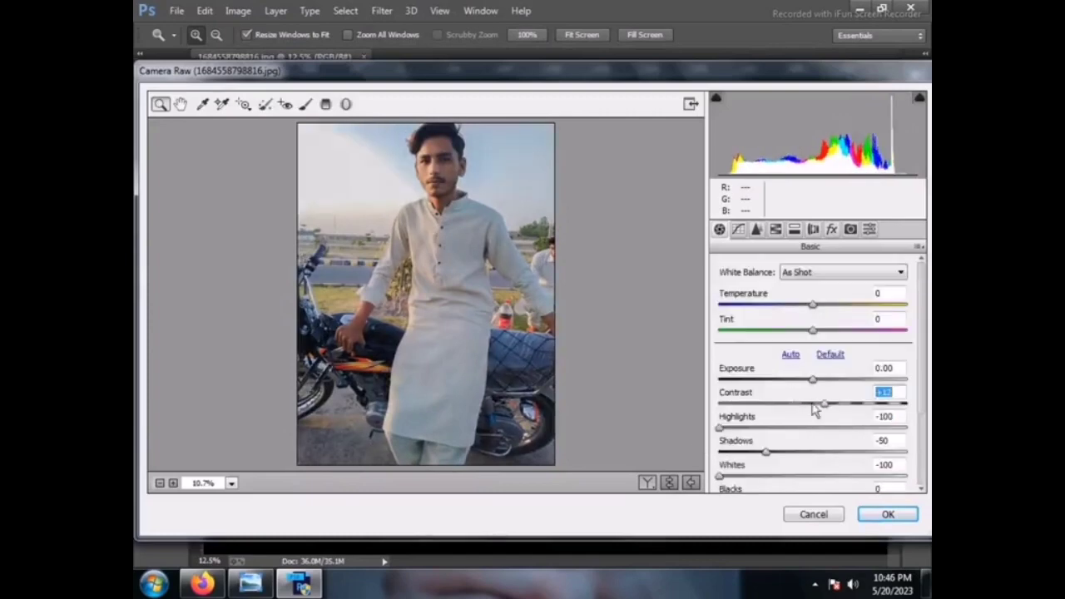
key(Return)
click(174, 100)
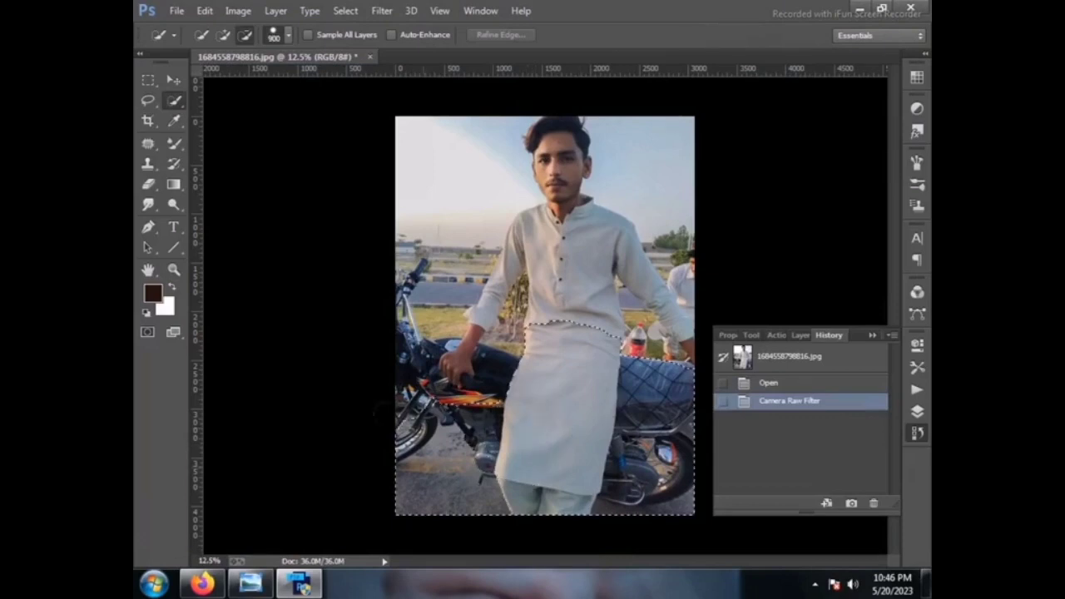
Quick-select the bike and ground, then add the area near the hand and the upper torso
drag(547, 412, 421, 420)
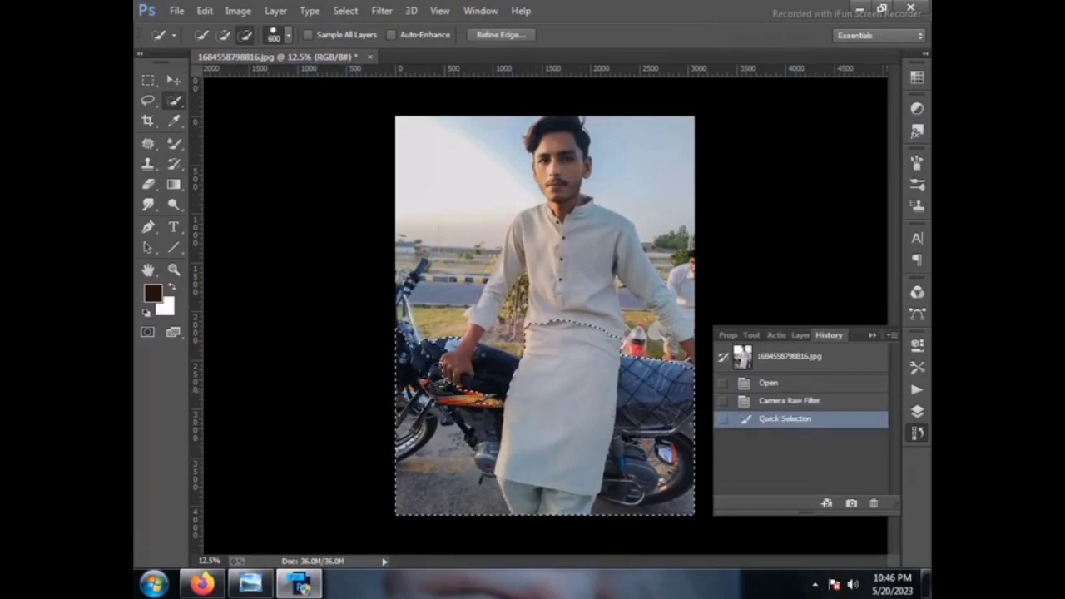
key(bracketleft)
key(bracketleft)
key(bracketleft)
click(449, 378)
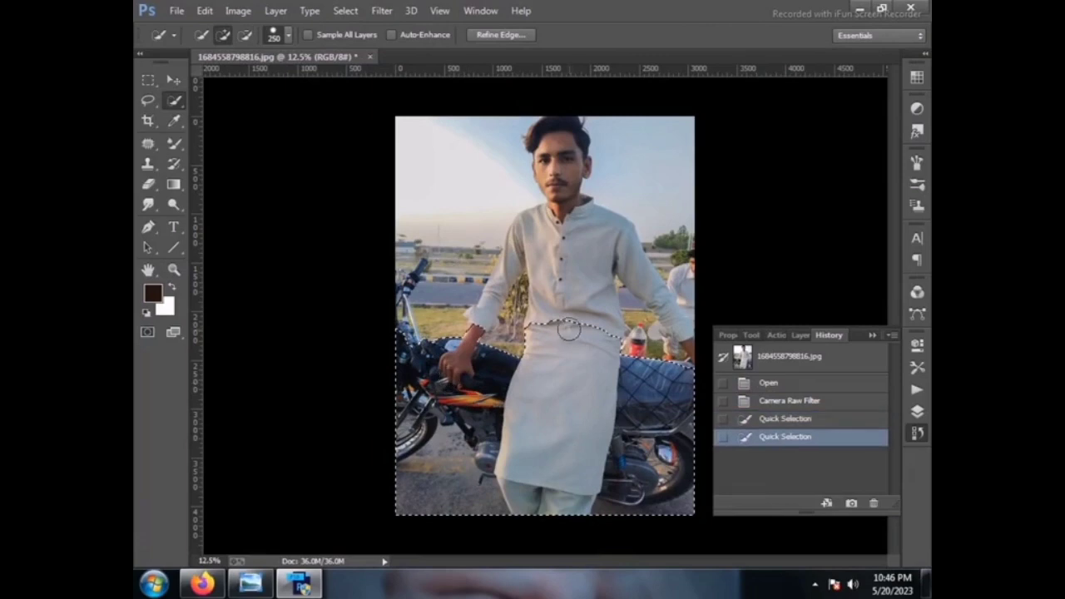
mouse_move(608, 333)
mouse_down()
mouse_move(608, 254)
mouse_move(521, 260)
mouse_move(512, 308)
mouse_up()
key(alt)
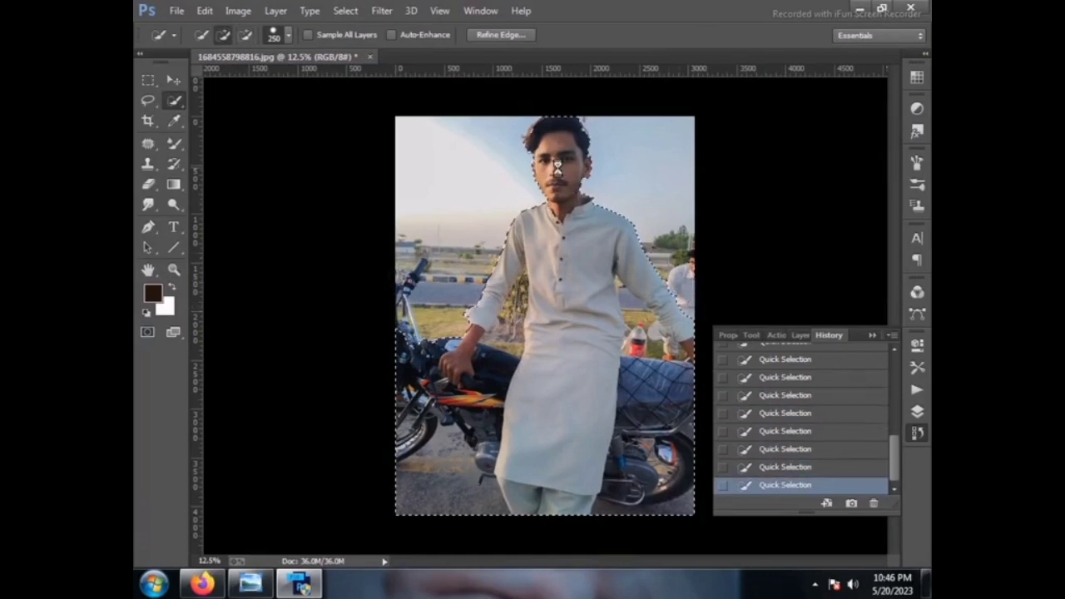
key(alt)
Zoom in on the handlebar stem and view the photo at actual pixel size
key(z)
drag(400, 258, 446, 287)
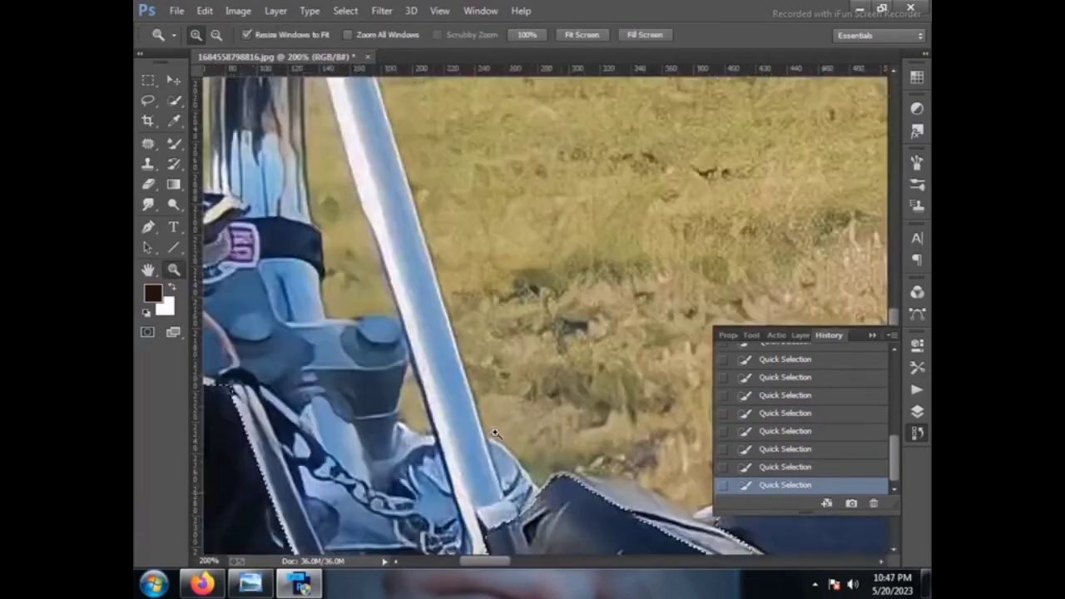
right_click(494, 433)
click(545, 436)
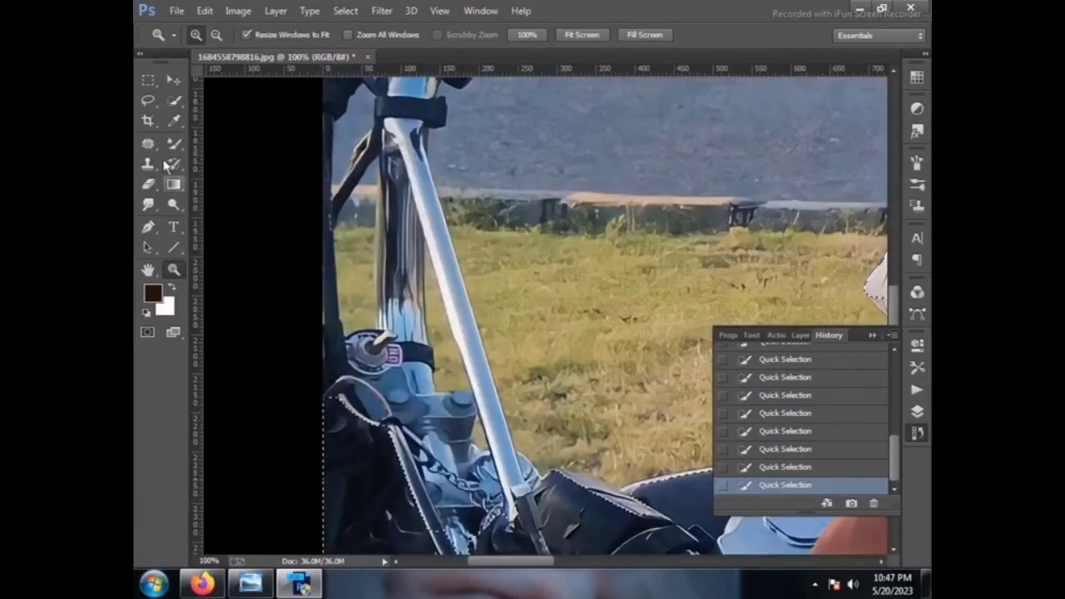
key(w)
Add the handlebar stem, fork tube, brake lever and handlebar grip to the selection
drag(426, 439, 446, 460)
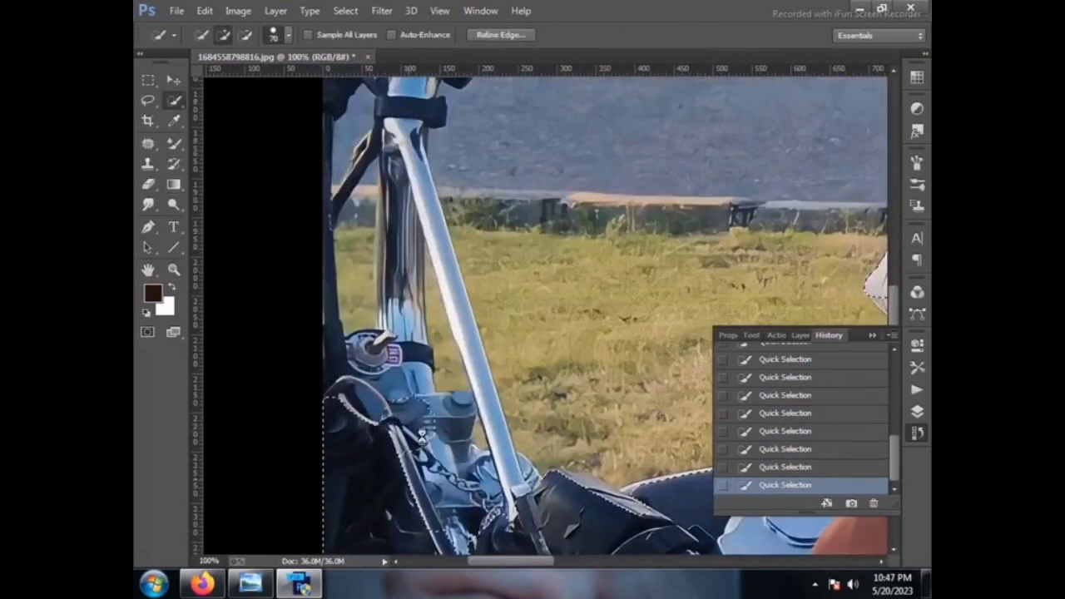
drag(459, 399, 344, 244)
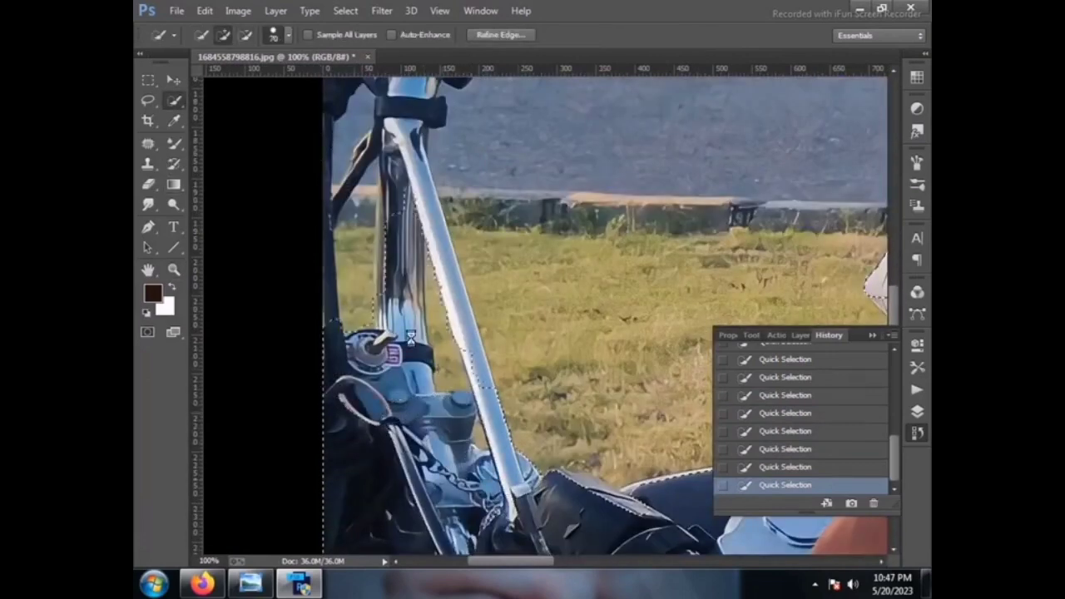
scroll(344, 244, up, 5)
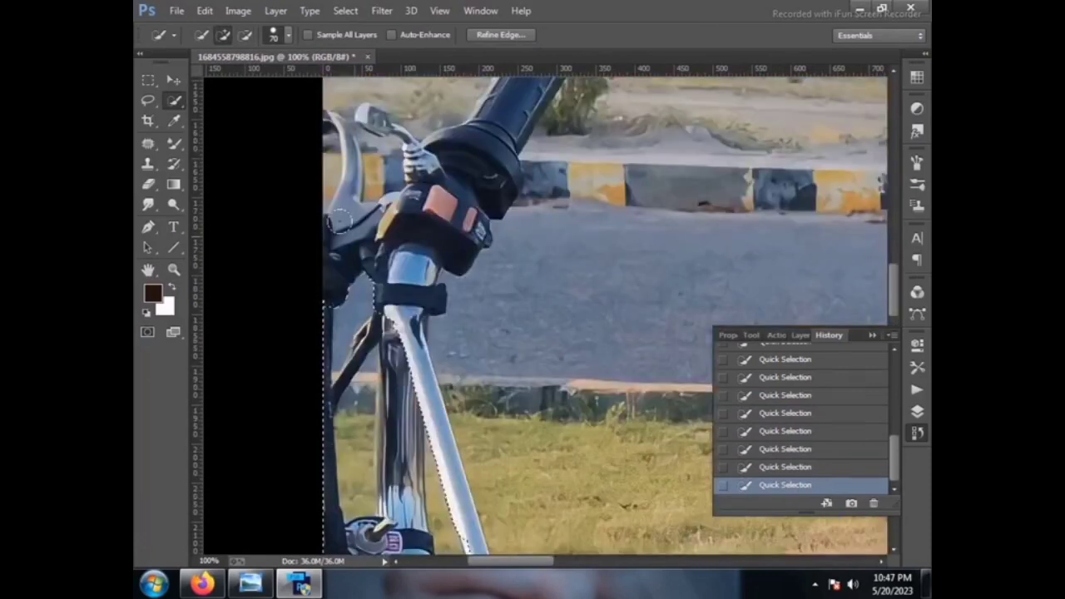
scroll(347, 340, up, 2)
drag(347, 340, 507, 188)
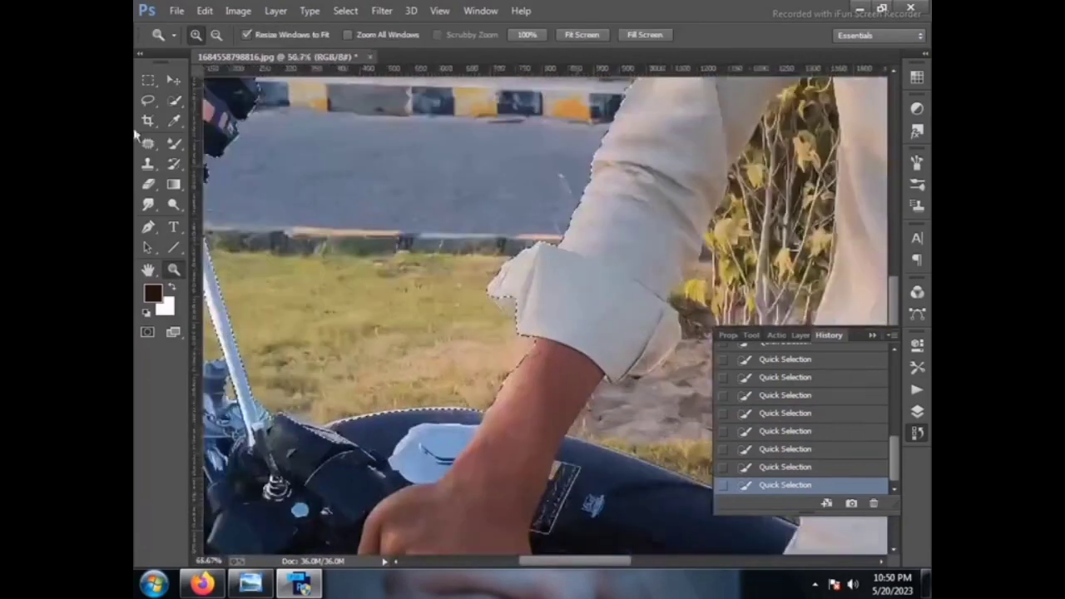
key(w)
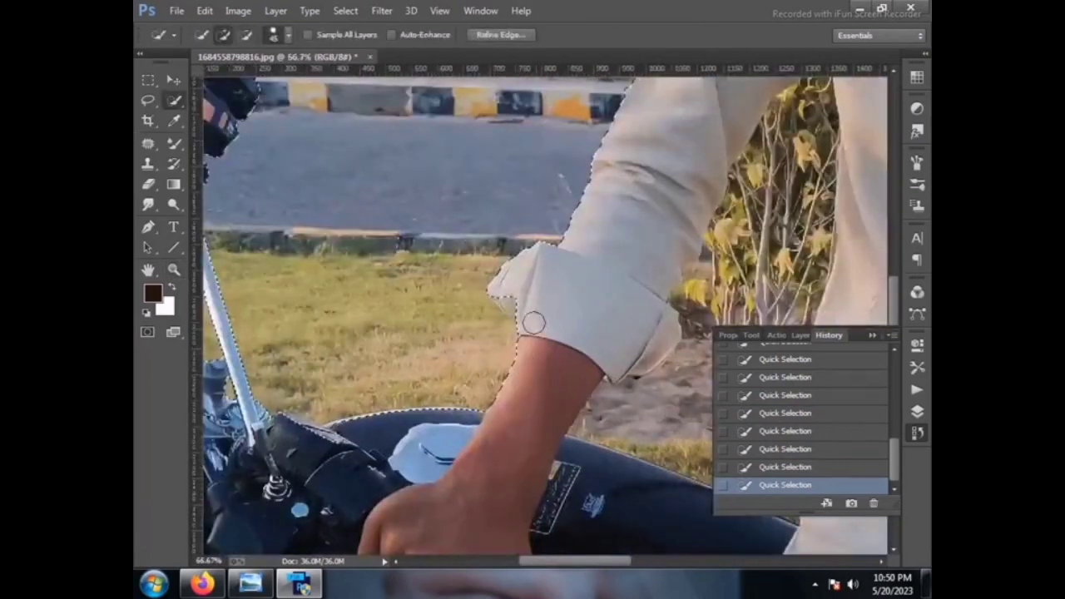
scroll(634, 256, up, 3)
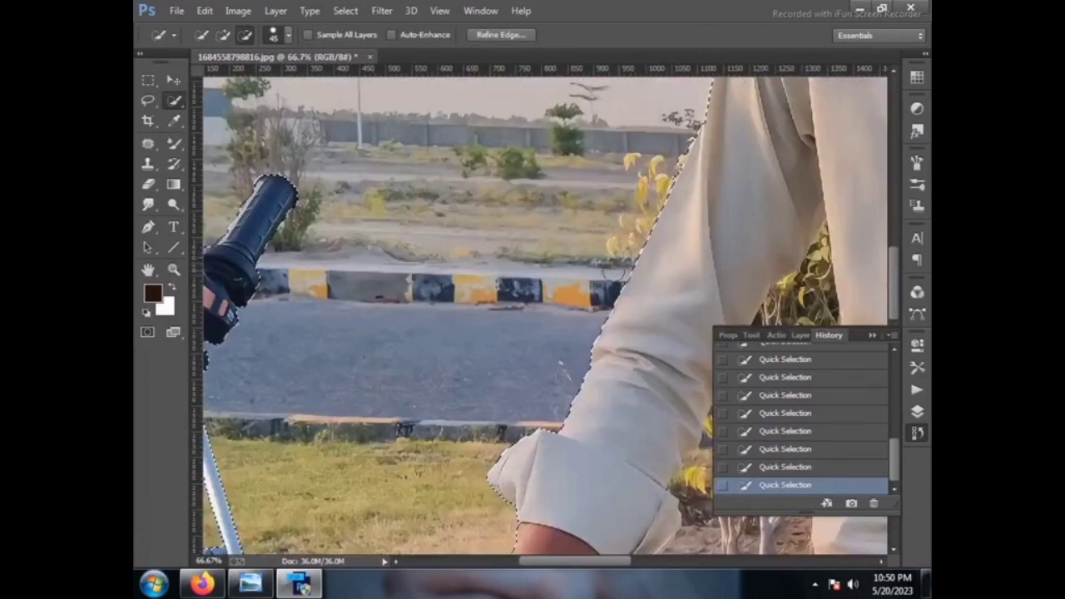
scroll(615, 269, up, 1)
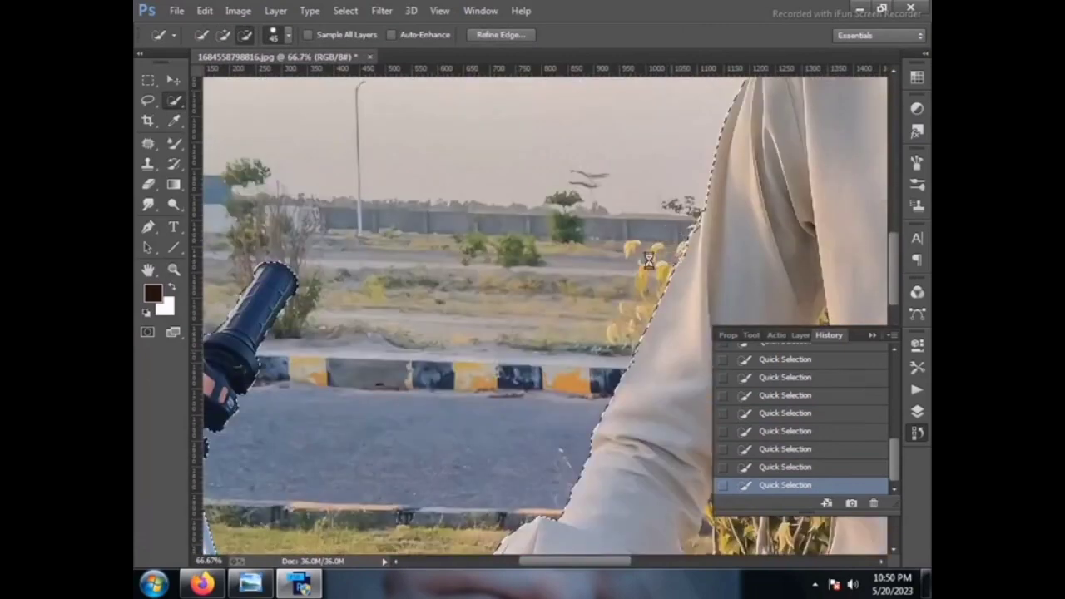
key(alt)
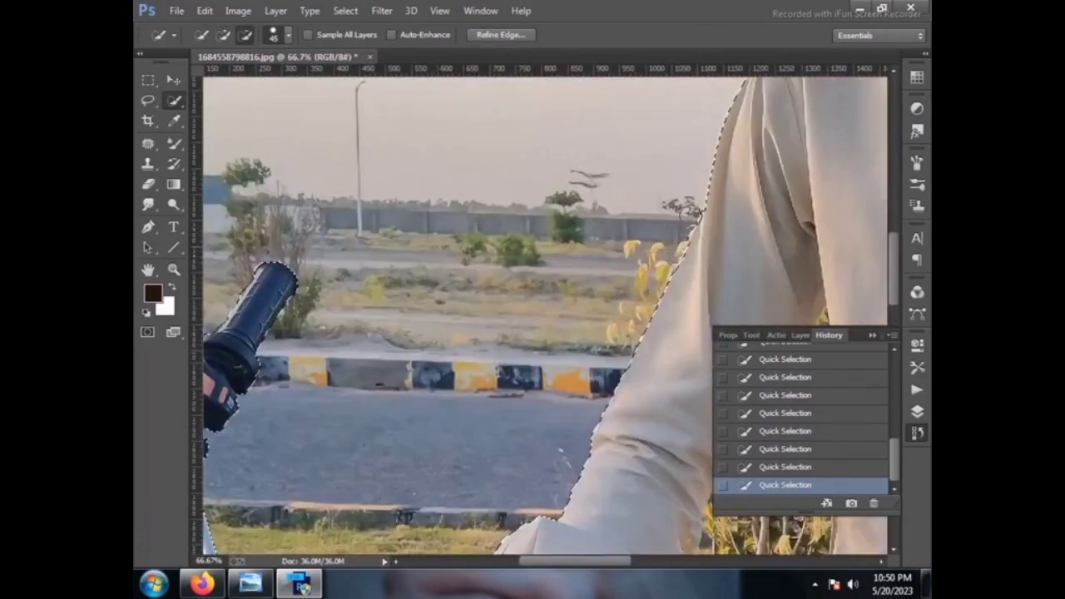
scroll(699, 240, up, 2)
scroll(687, 243, up, 1)
scroll(670, 248, up, 3)
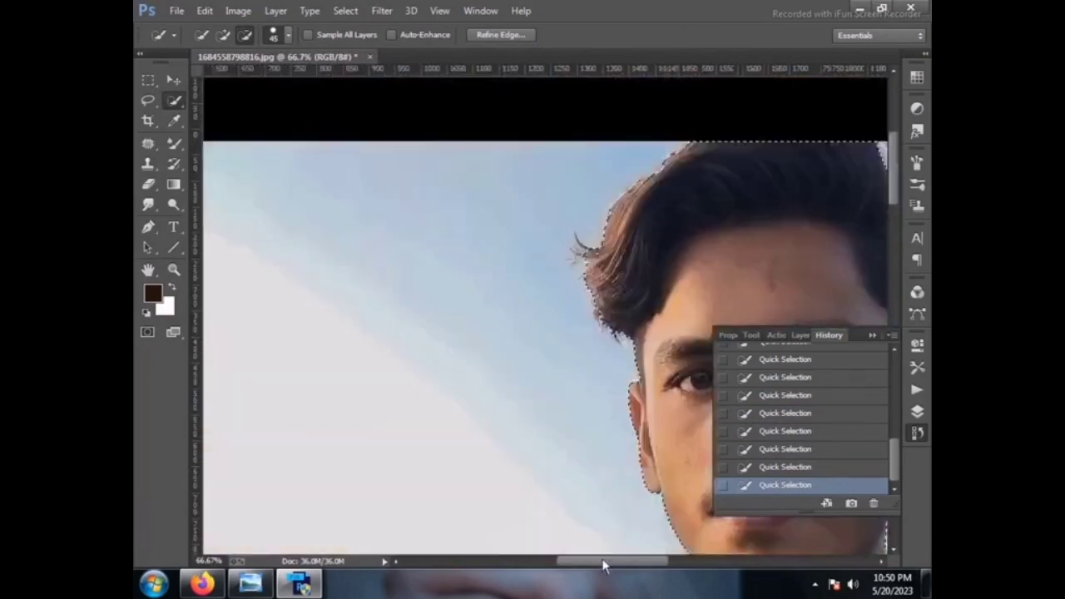
Touch up the selection edge near the man's sleeve
scroll(664, 483, right, 5)
scroll(546, 534, down, 2)
scroll(583, 416, down, 3)
scroll(541, 274, right, 3)
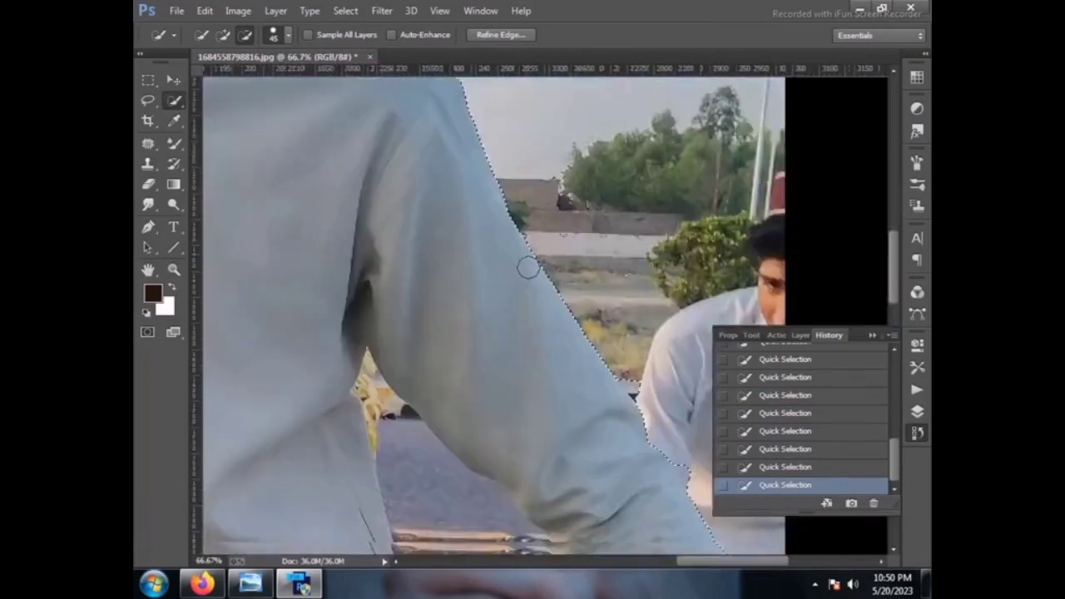
scroll(639, 283, down, 1)
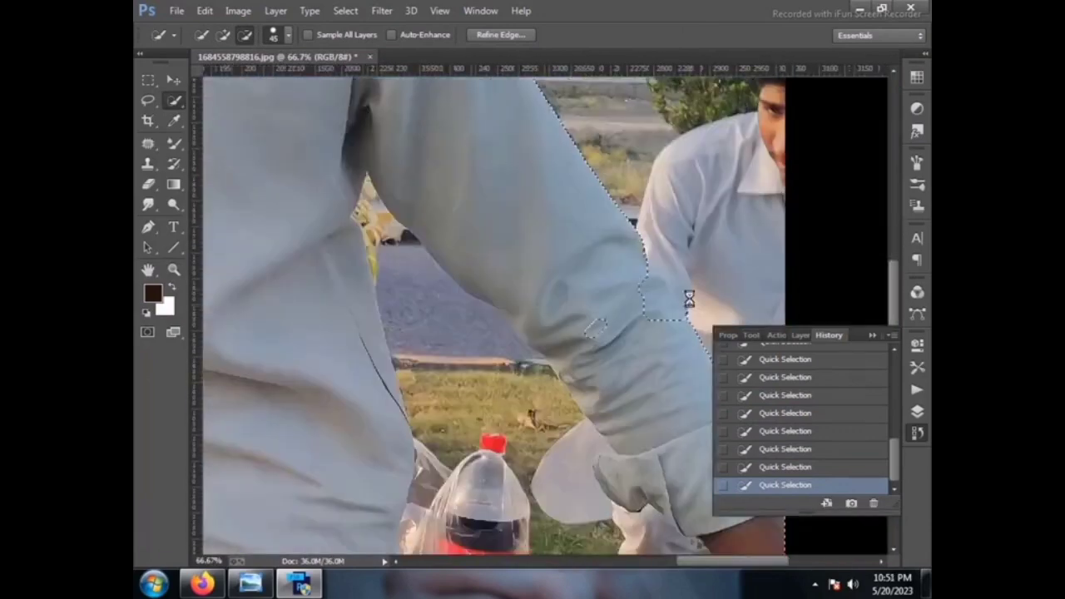
scroll(658, 275, down, 3)
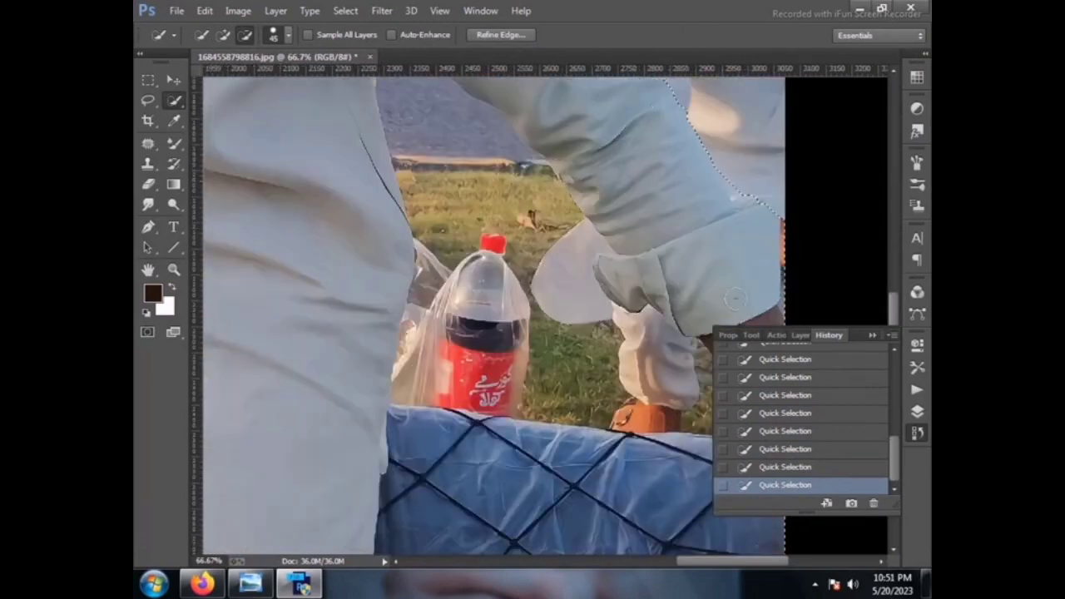
alt+click(739, 180)
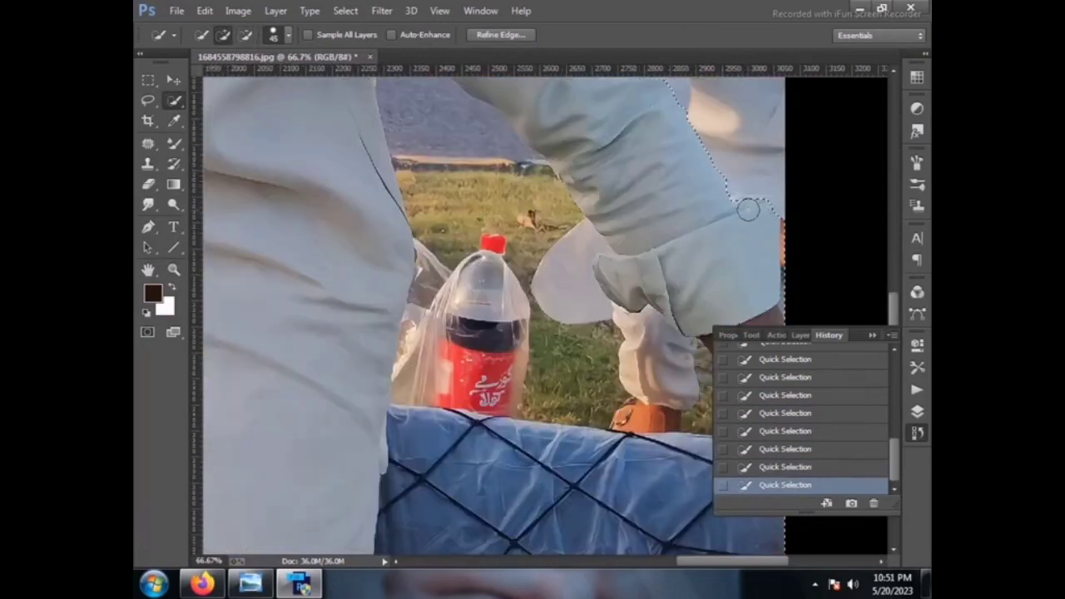
Subtract the background beside the arm and the glove area, then add back the bag edge
key(alt)
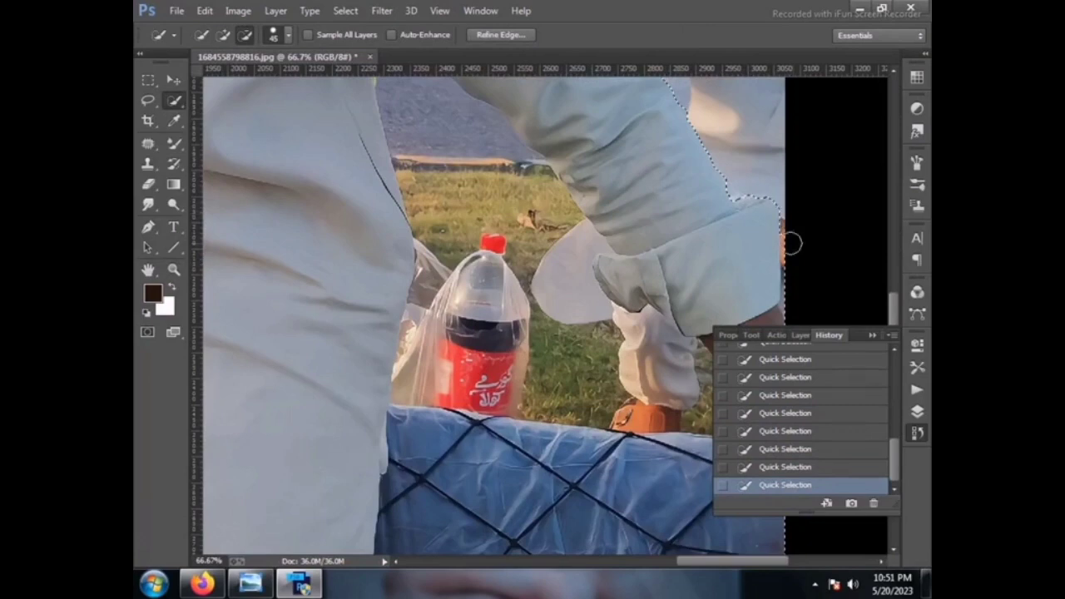
scroll(791, 259, down, 2)
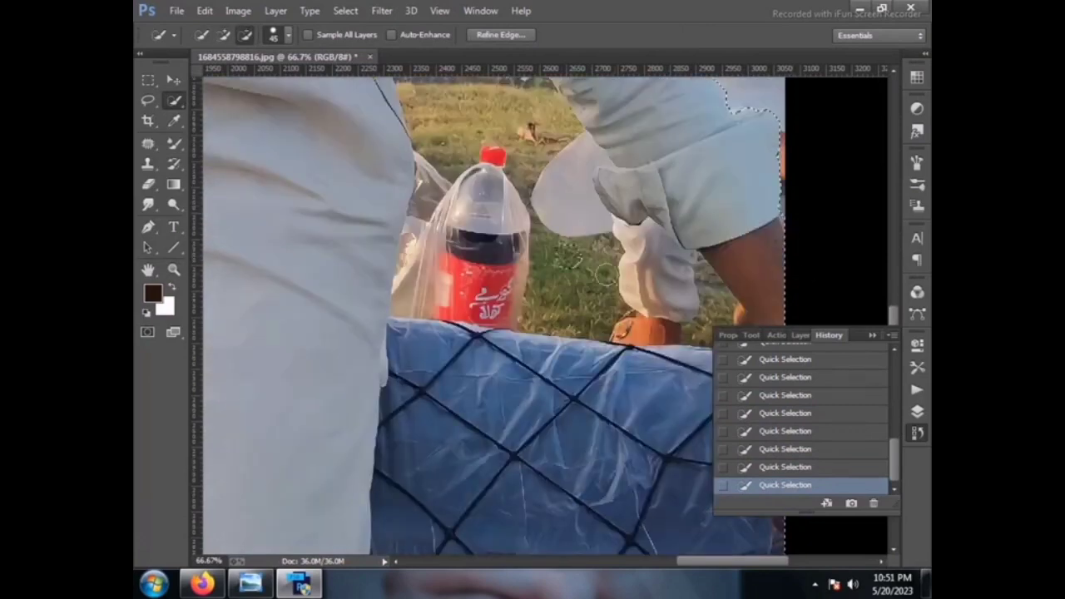
scroll(752, 166, down, 2)
drag(769, 180, 793, 203)
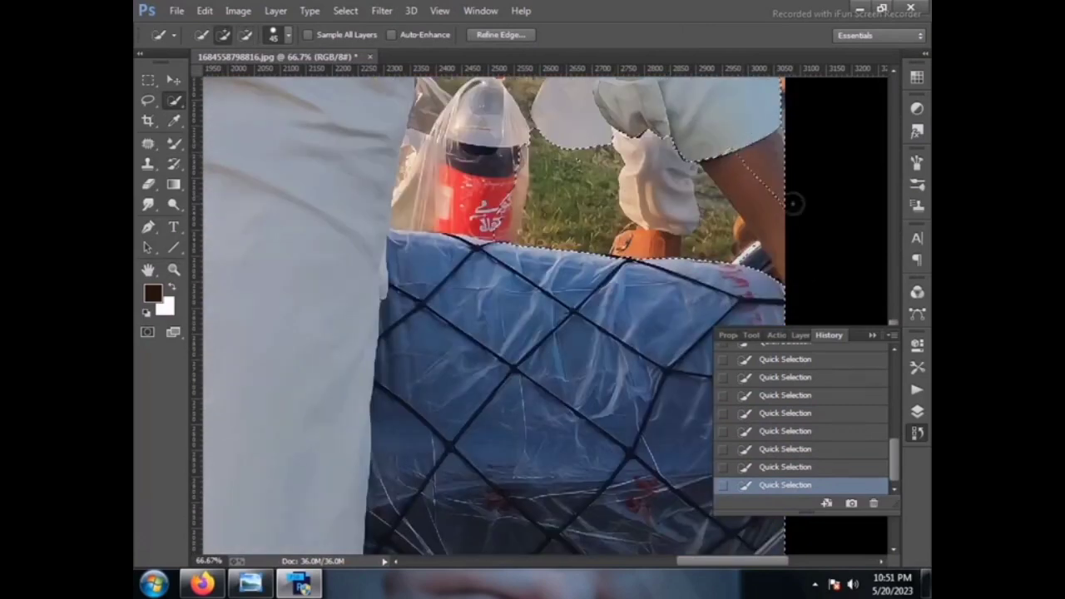
mouse_move(733, 159)
mouse_down()
mouse_move(688, 200)
mouse_move(742, 240)
mouse_up()
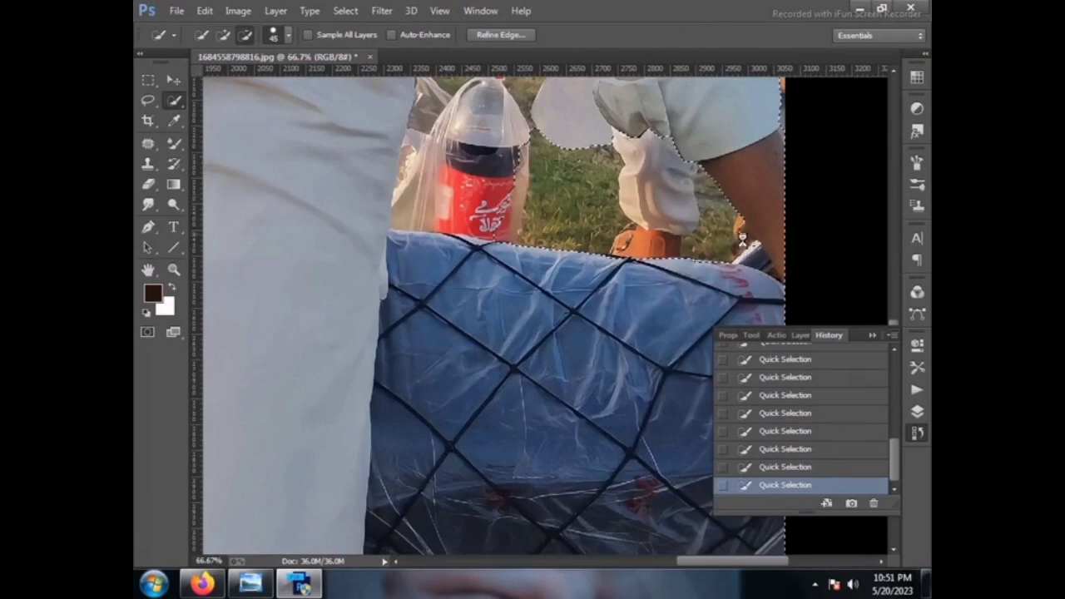
key(bracketleft)
key(bracketleft)
key(bracketleft)
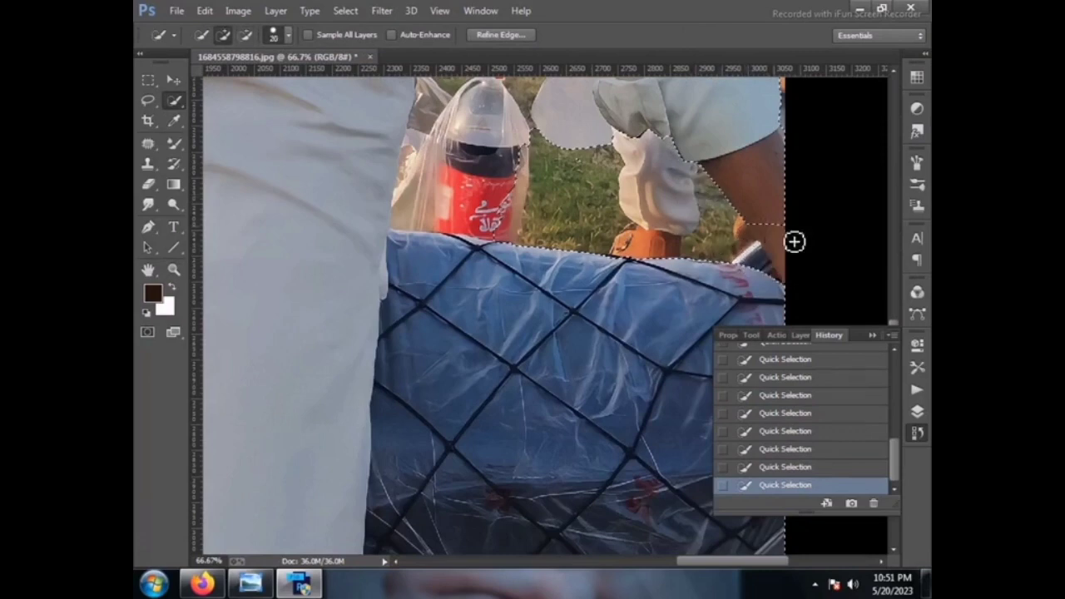
drag(756, 289, 708, 278)
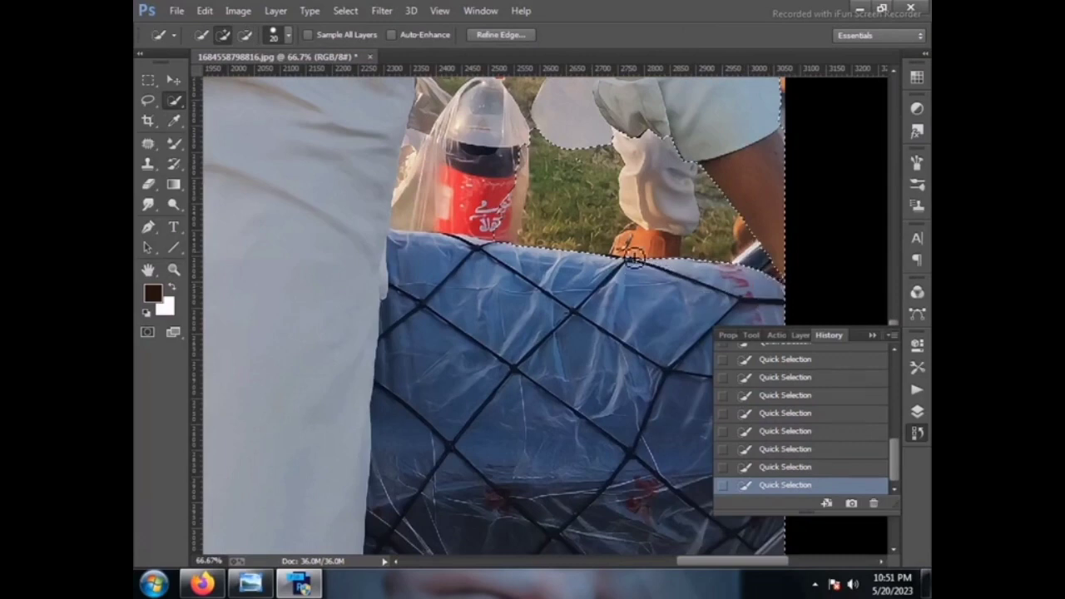
Remove the bottle top and the gap beside the sleeve, and extend along the upper arm
scroll(634, 258, up, 2)
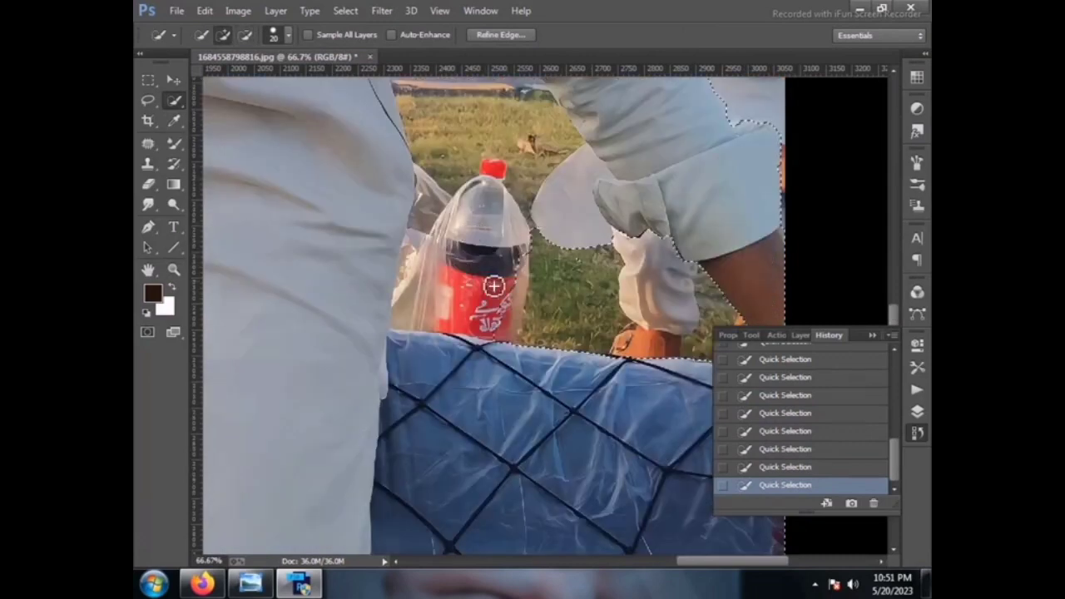
mouse_move(497, 275)
mouse_down()
mouse_move(489, 239)
mouse_move(508, 261)
mouse_move(436, 188)
mouse_up()
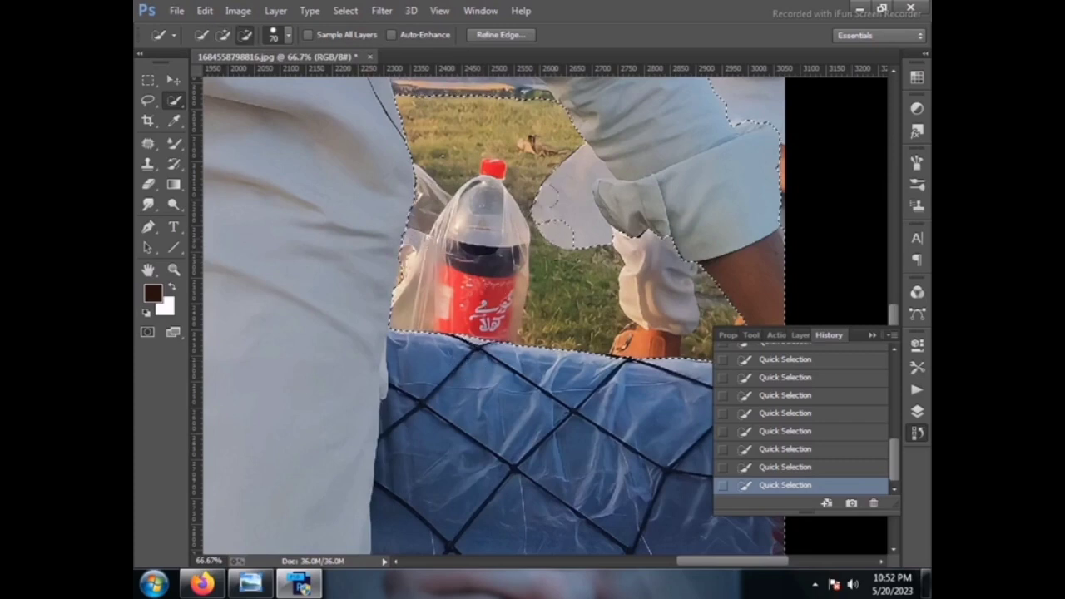
drag(551, 212, 631, 193)
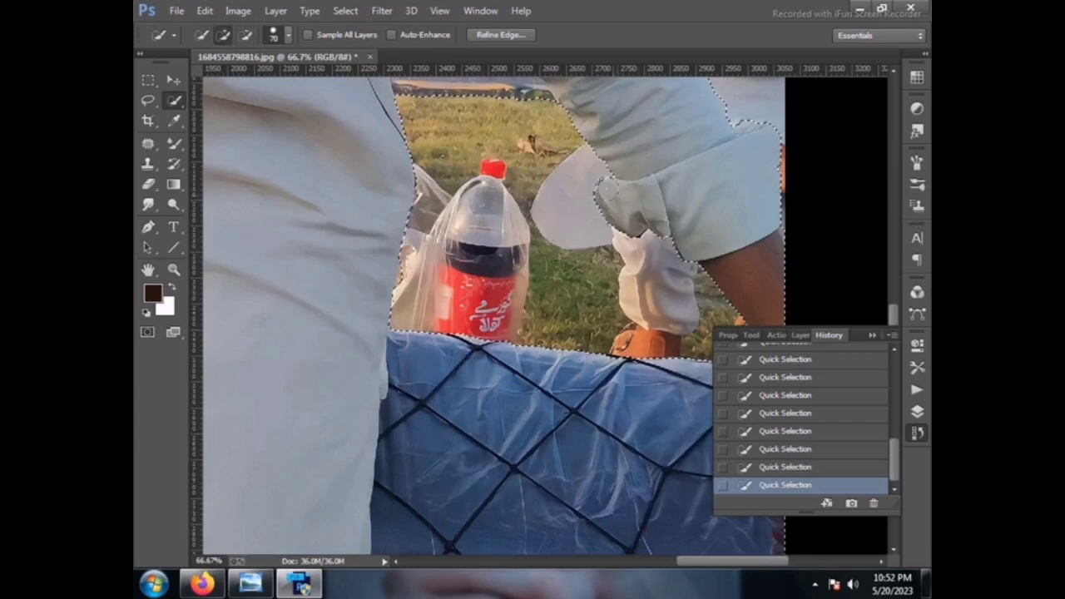
scroll(445, 242, up, 5)
key(bracketleft)
scroll(446, 243, up, 2)
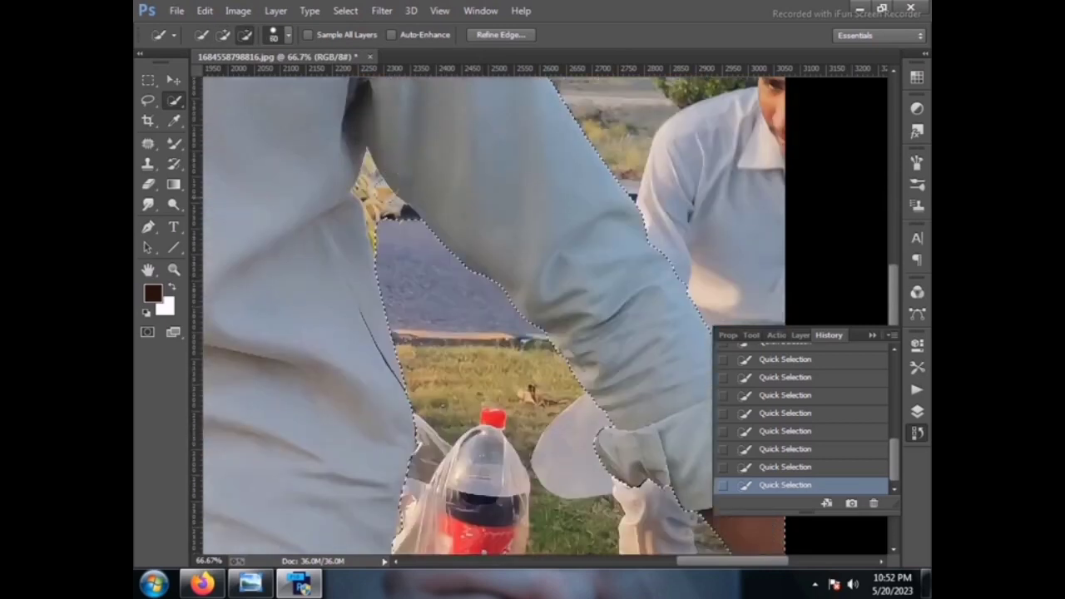
drag(387, 212, 402, 218)
Remove the ground patch by the tree from the selection and zoom out to fit the photo
scroll(429, 453, down, 5)
scroll(419, 316, down, 2)
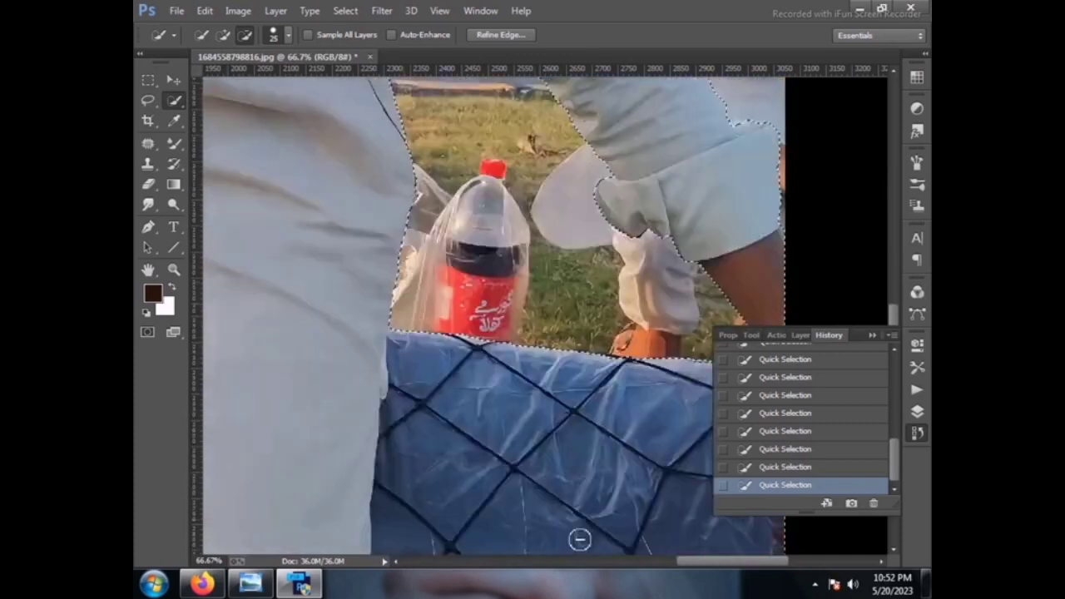
drag(678, 562, 562, 564)
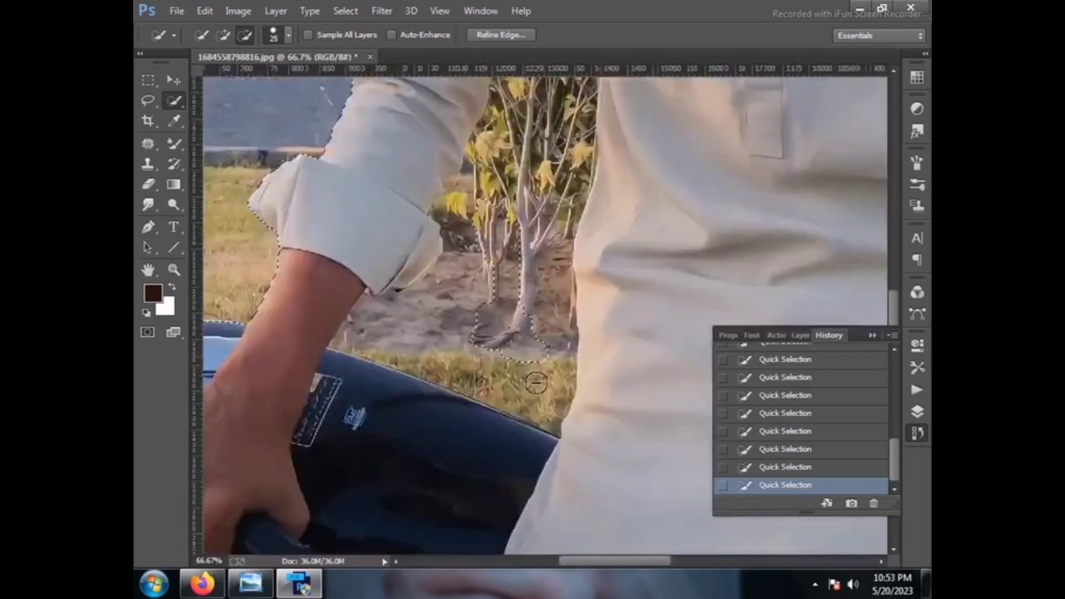
drag(514, 393, 427, 338)
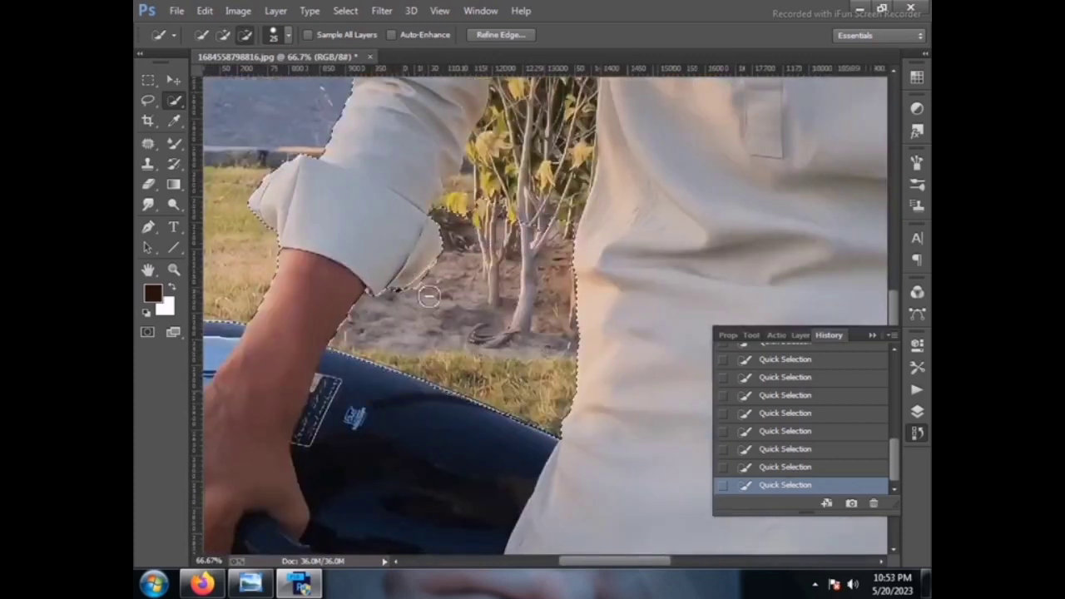
scroll(416, 293, up, 2)
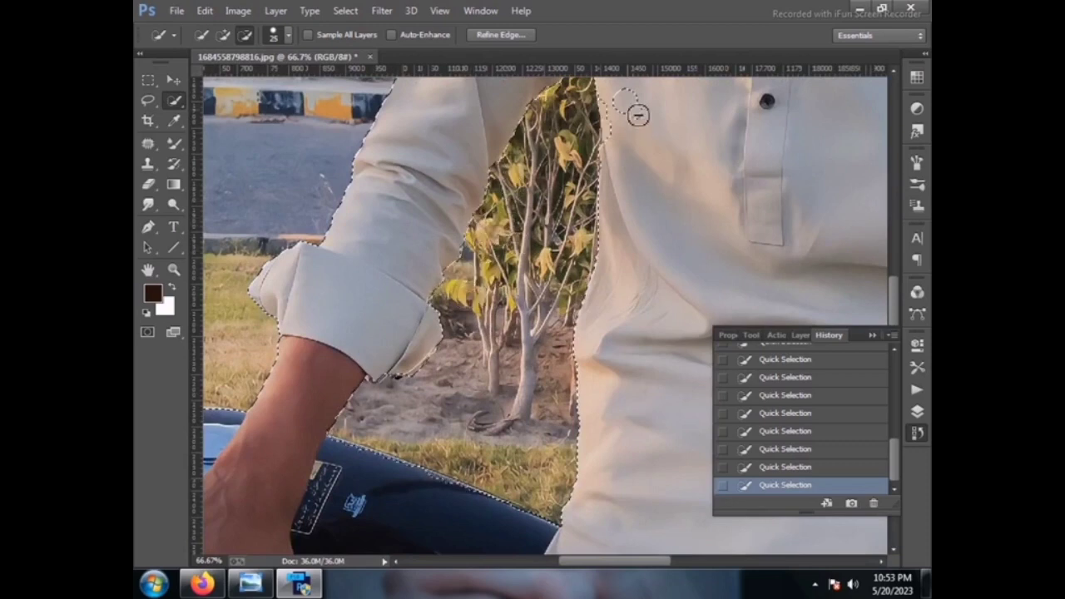
key(alt)
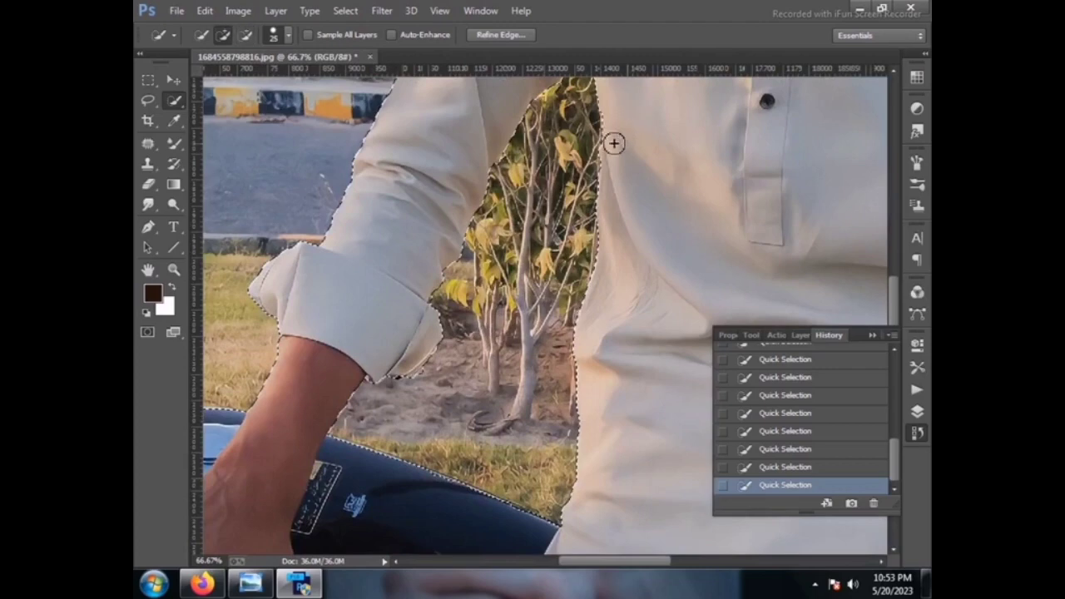
scroll(593, 129, up, 3)
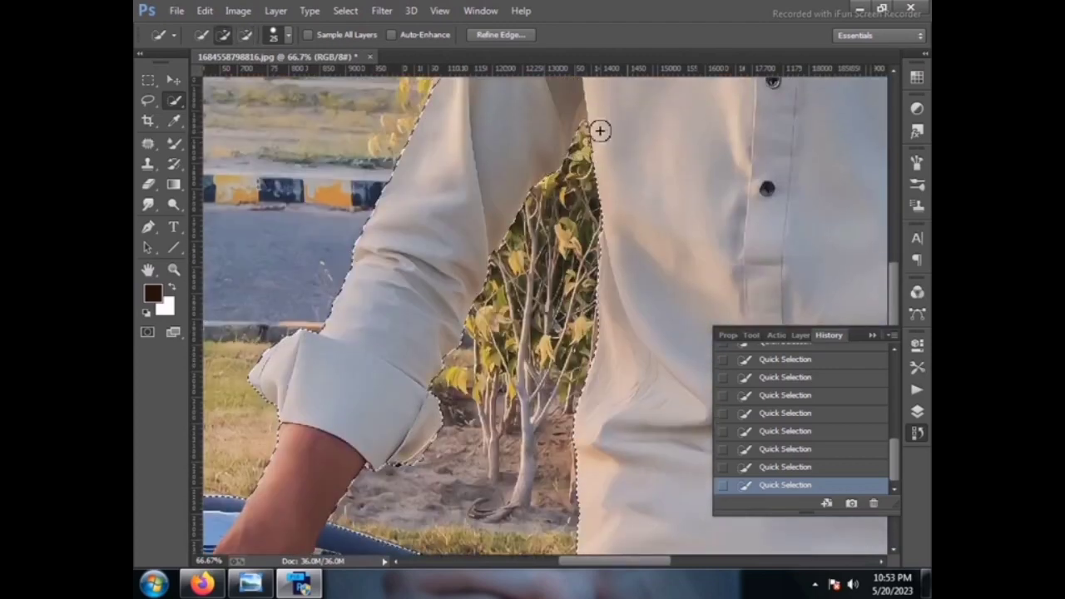
scroll(568, 185, down, 5)
scroll(408, 301, down, 3)
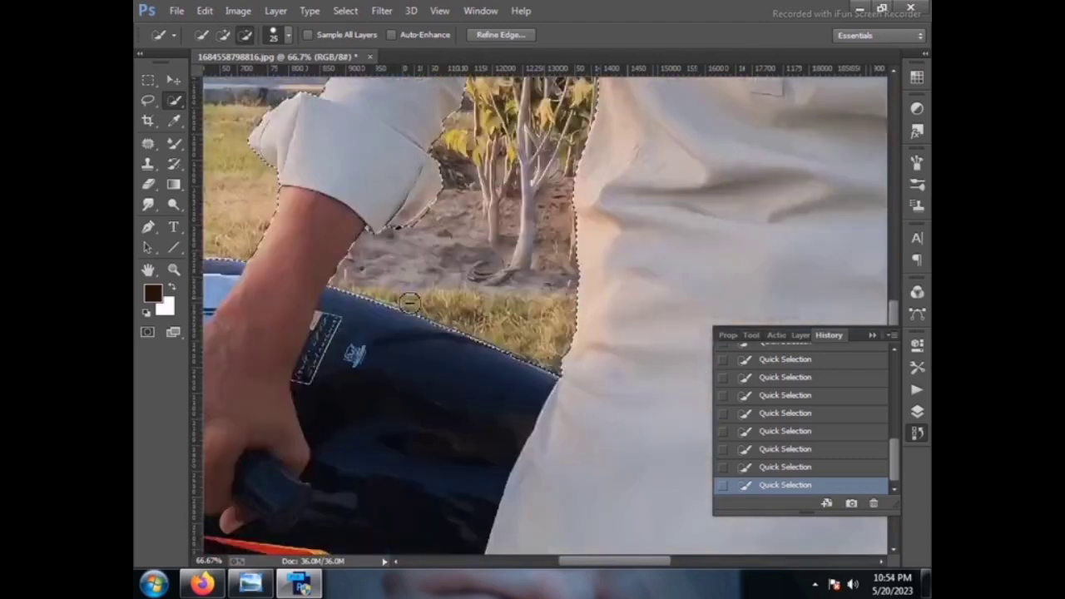
key(ctrl+0)
Invert the selection to the background and apply Refine Edge
right_click(335, 161)
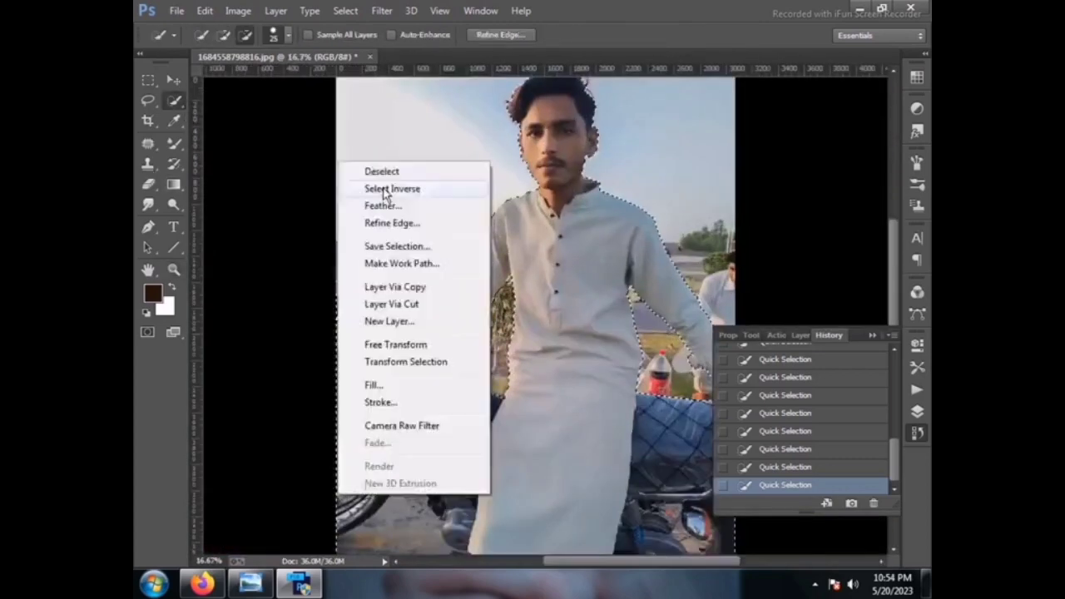
click(374, 183)
key(ctrl+alt+r)
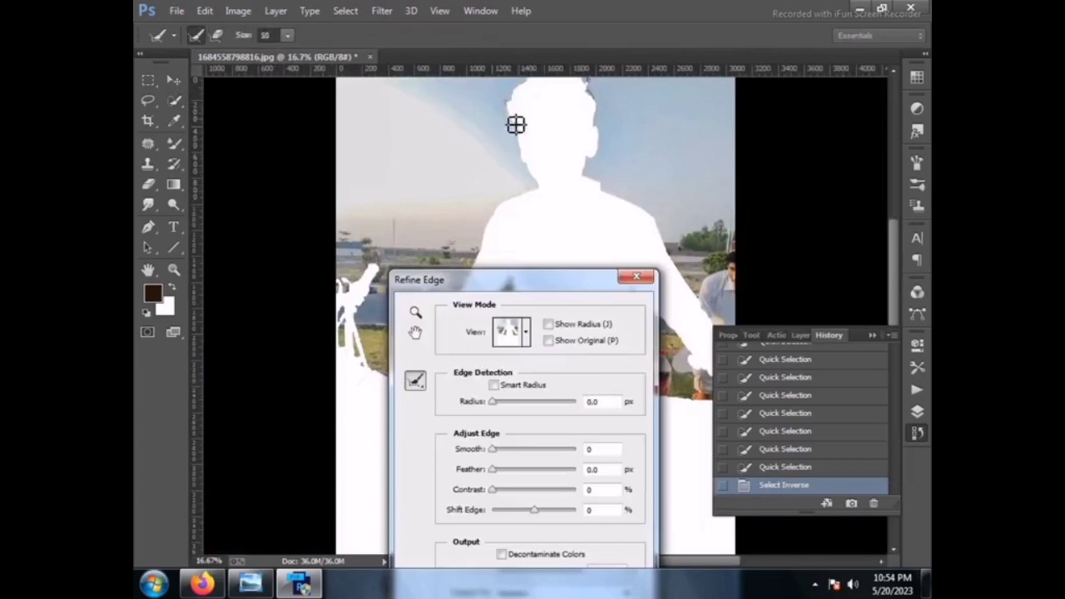
key(Return)
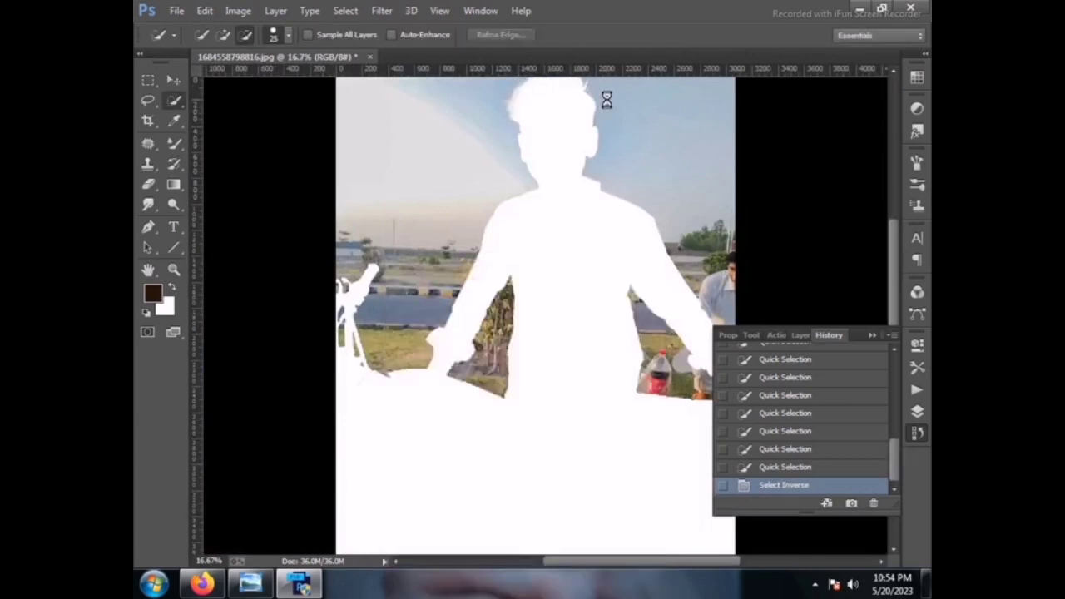
Darken the background in Camera Raw: more contrast, highlights fully down, lower shadows
click(382, 10)
click(416, 102)
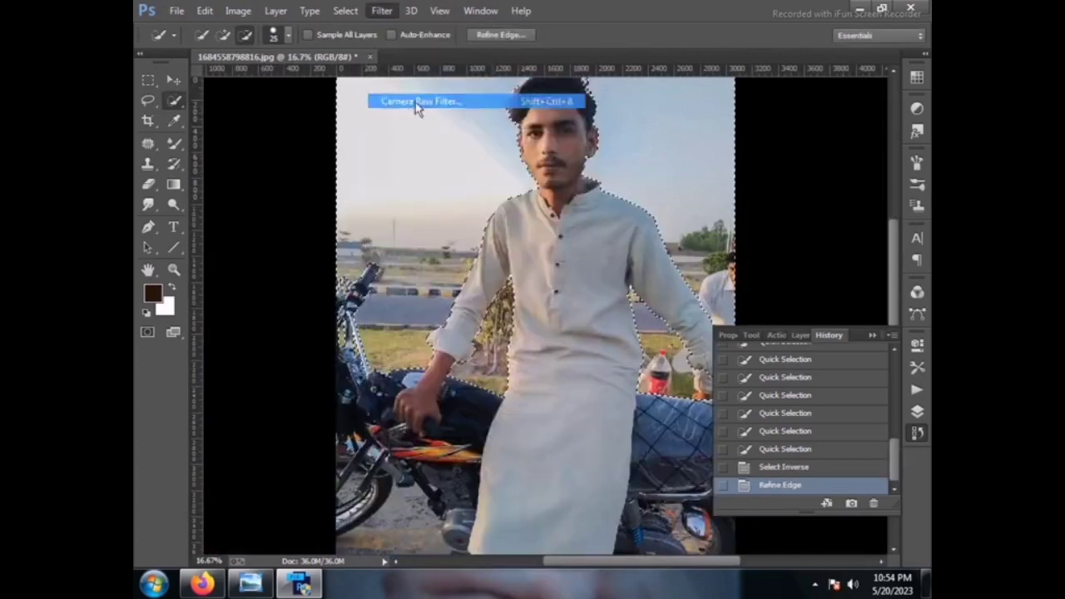
mouse_move(813, 404)
mouse_down()
mouse_move(841, 404)
mouse_move(720, 428)
mouse_up()
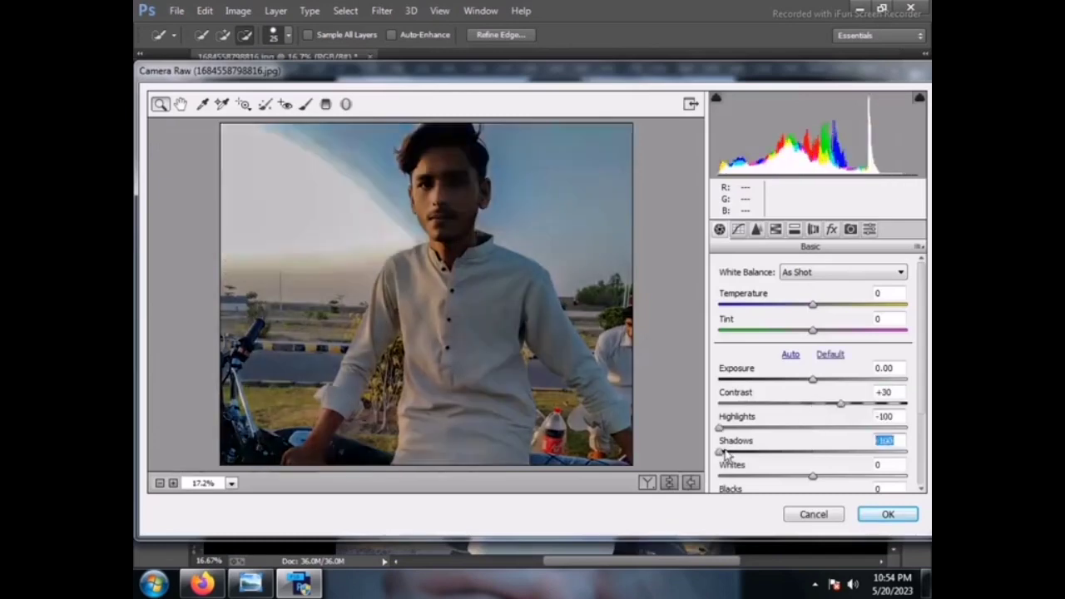
mouse_move(812, 452)
mouse_down()
mouse_move(776, 453)
mouse_move(732, 478)
mouse_up()
key(Return)
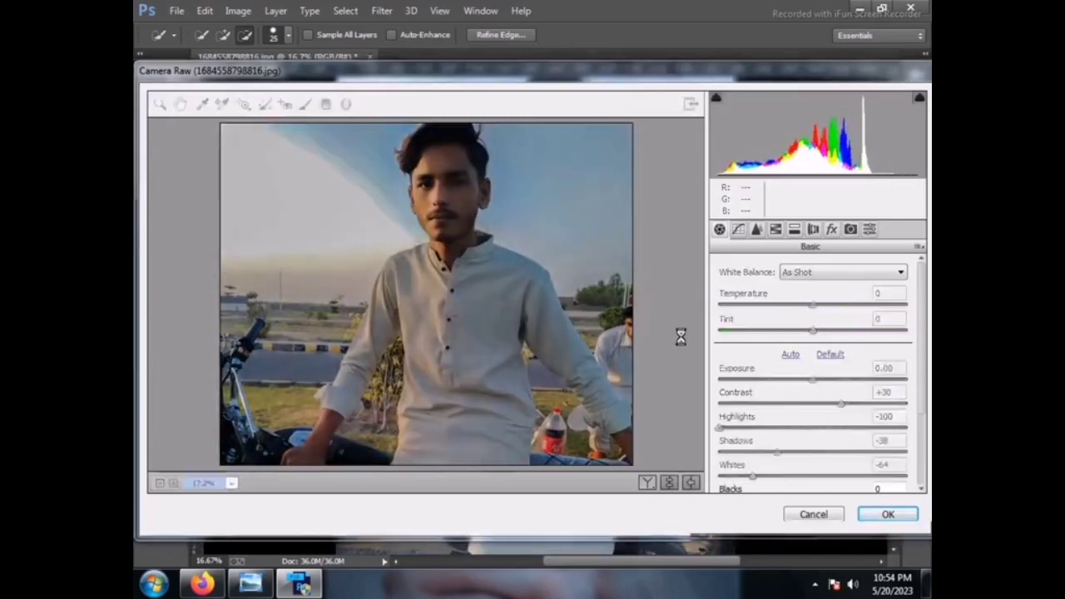
Blur the background with a Radius 48 Lens Blur
click(382, 10)
mouse_move(390, 198)
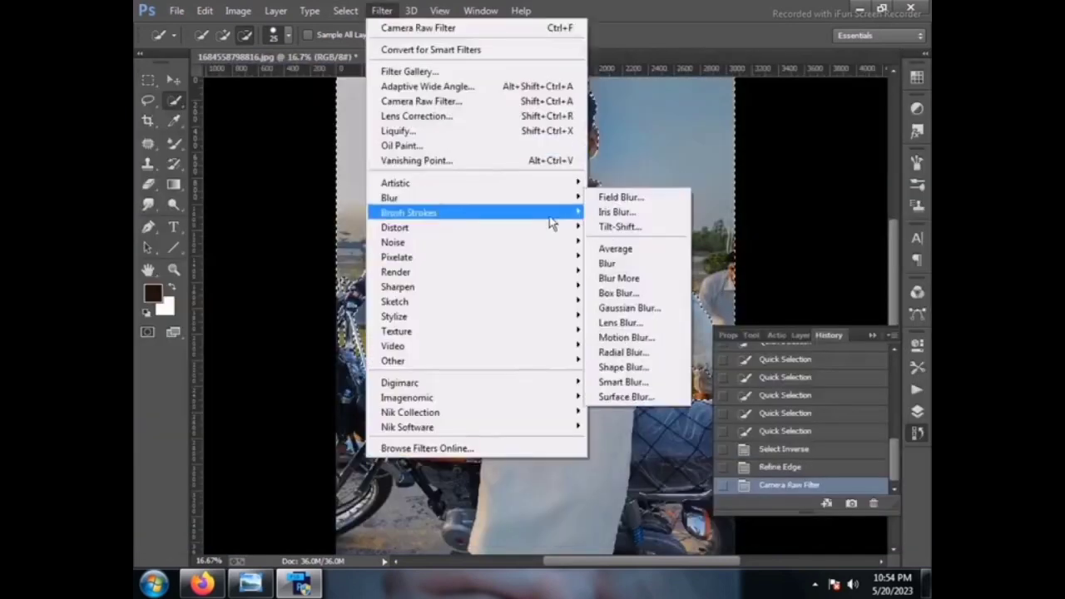
click(631, 324)
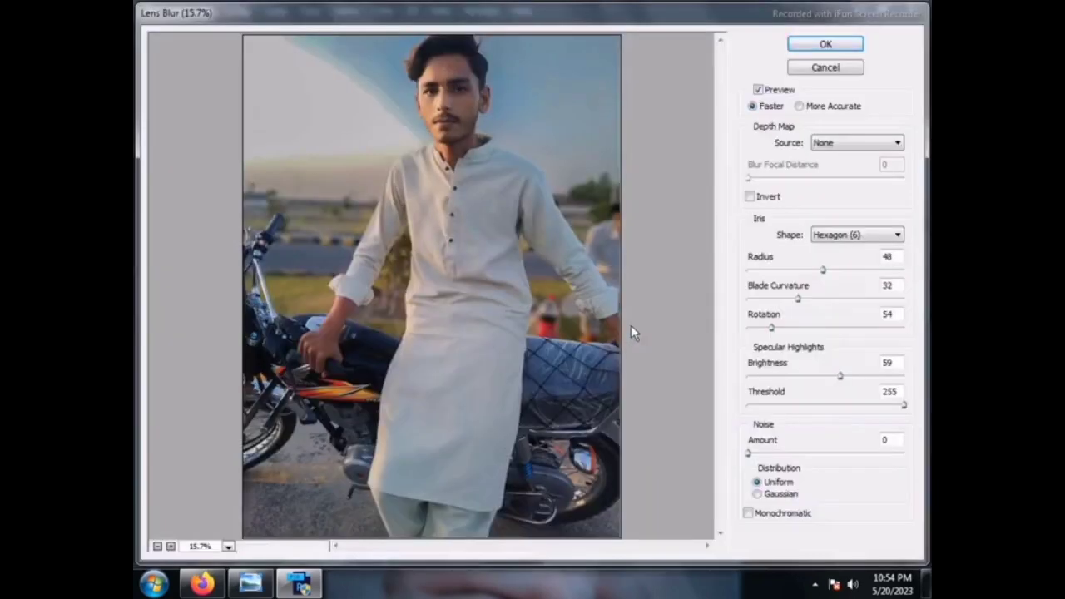
key(Return)
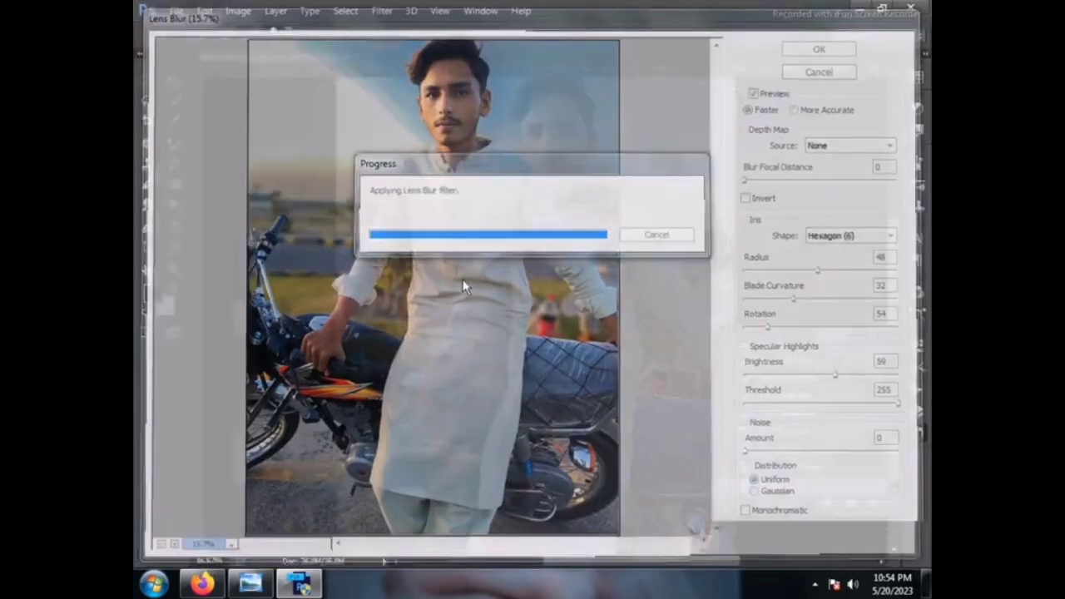
Reselect the man and, in Camera Raw HSL, desaturate Blues to -77 and Yellows to about -38
right_click(494, 169)
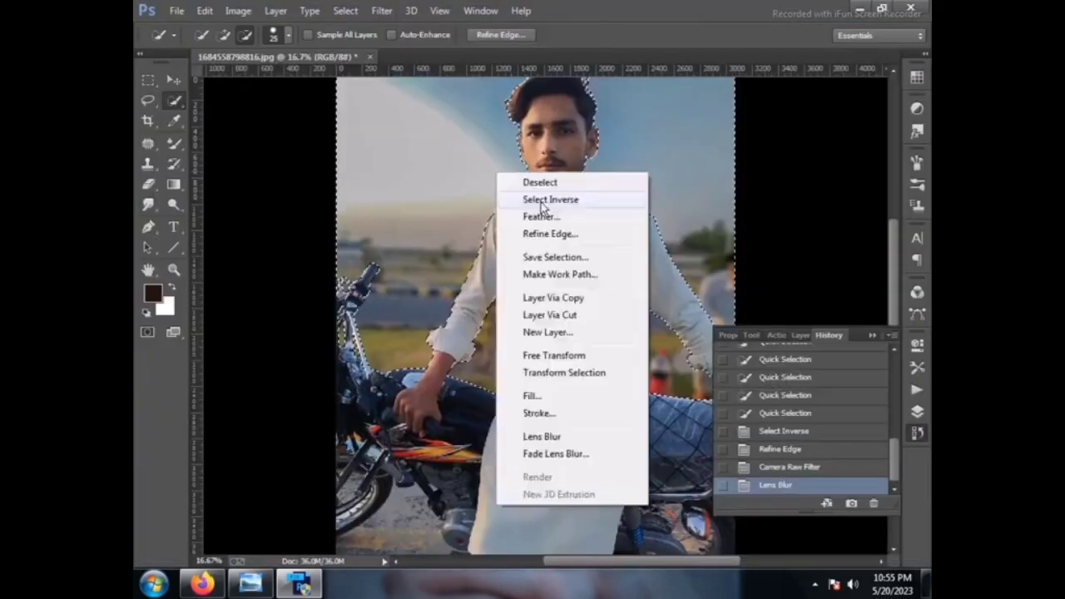
click(546, 199)
key(ctrl+shift+a)
click(775, 229)
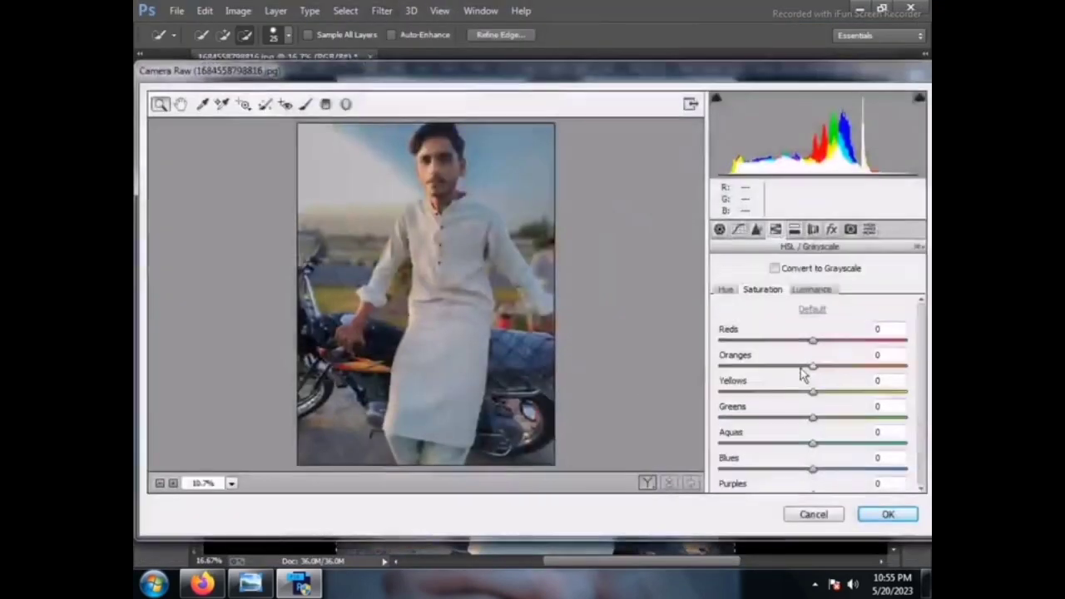
click(811, 290)
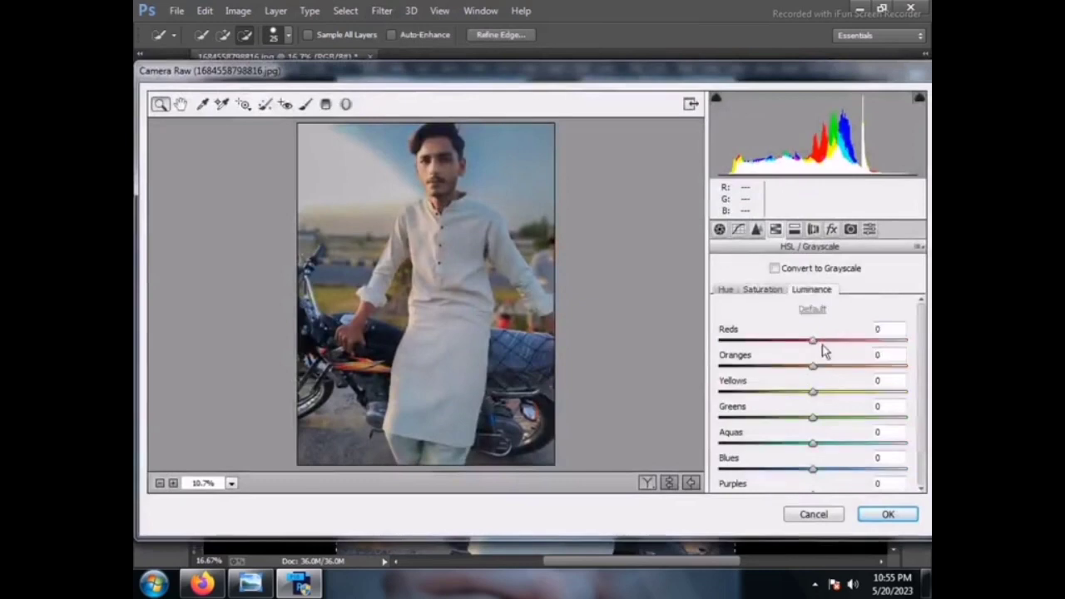
click(762, 289)
drag(764, 470, 739, 470)
drag(812, 392, 775, 392)
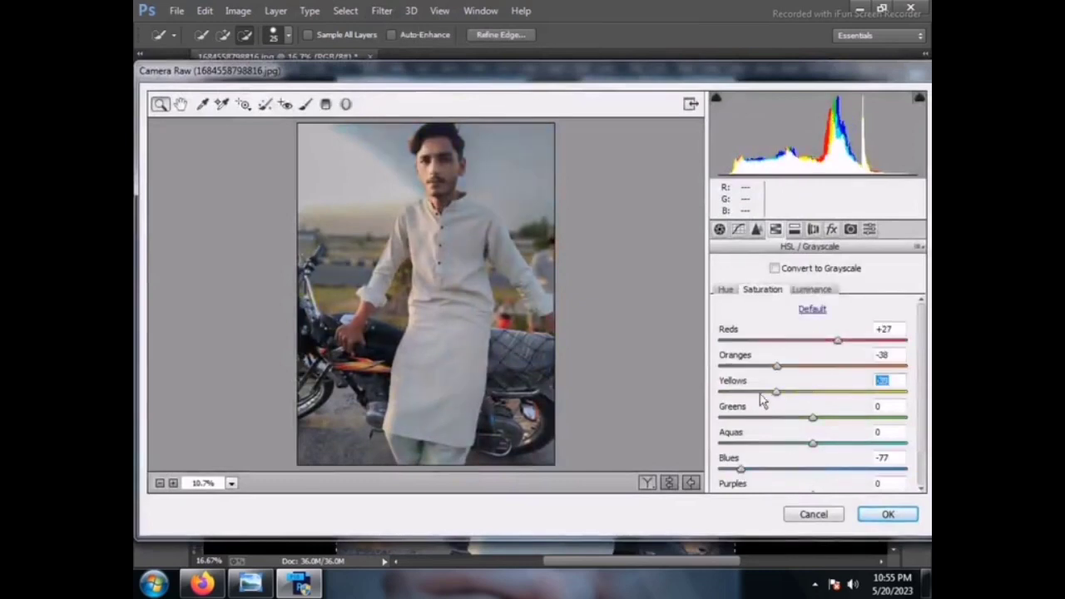
key(Return)
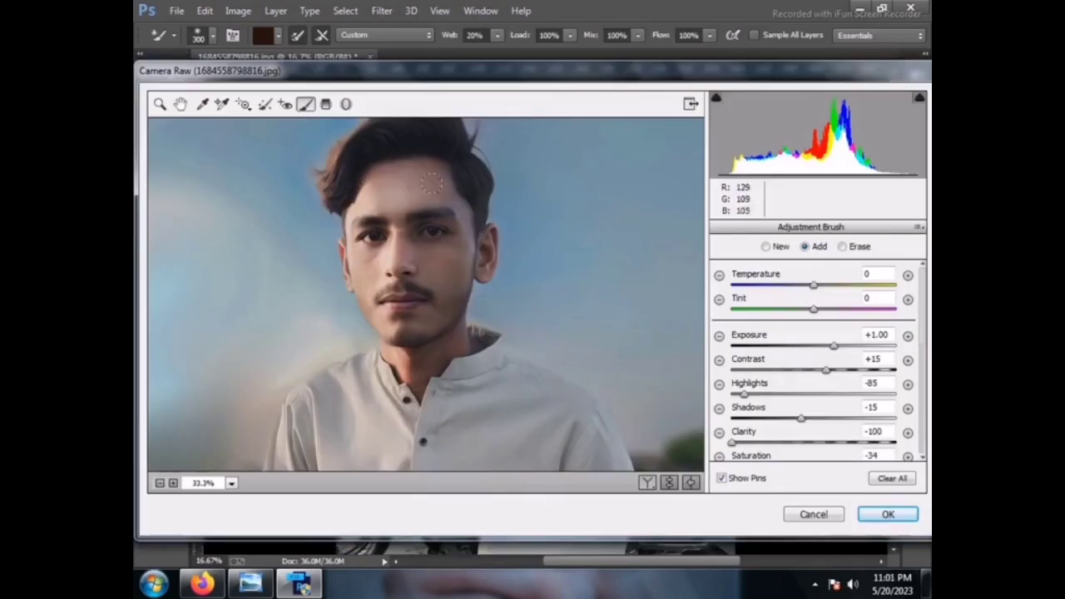
Brush-soften the forehead and face skin in Camera Raw, then bring up Liquify
click(405, 169)
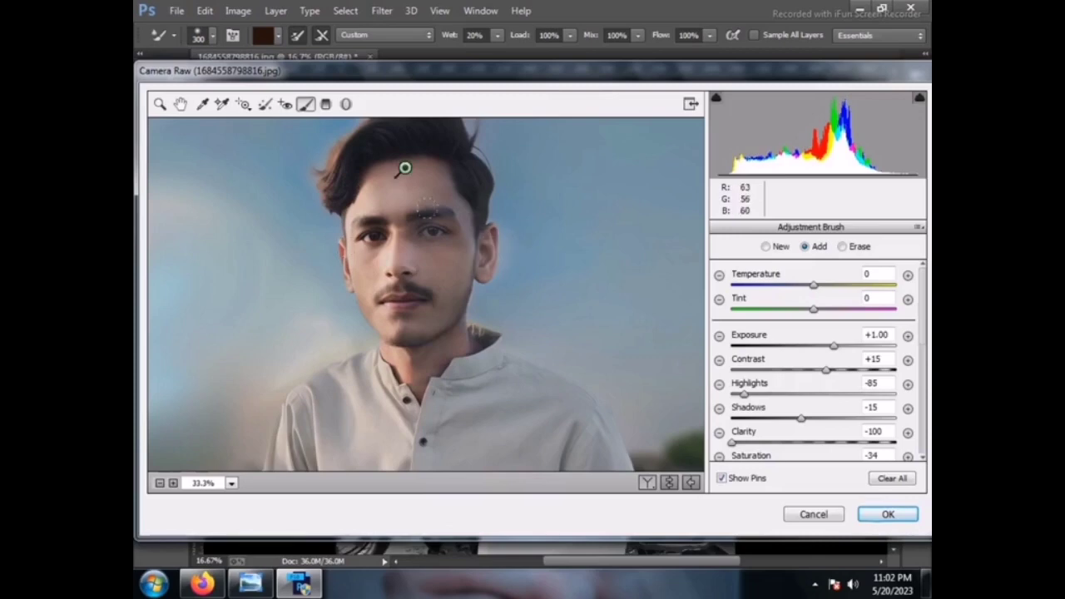
key(Return)
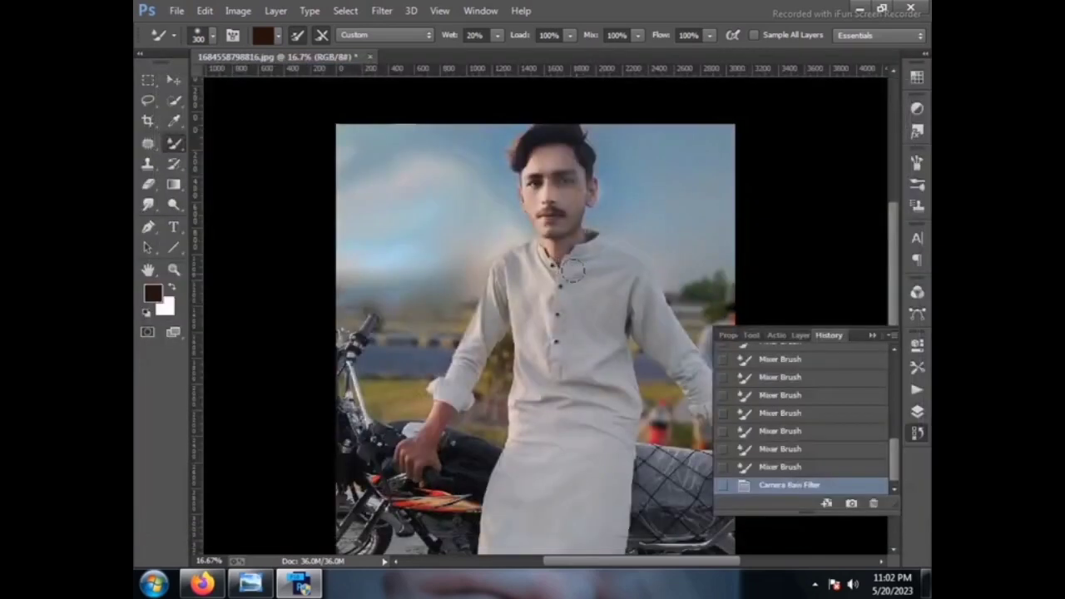
click(382, 10)
click(416, 133)
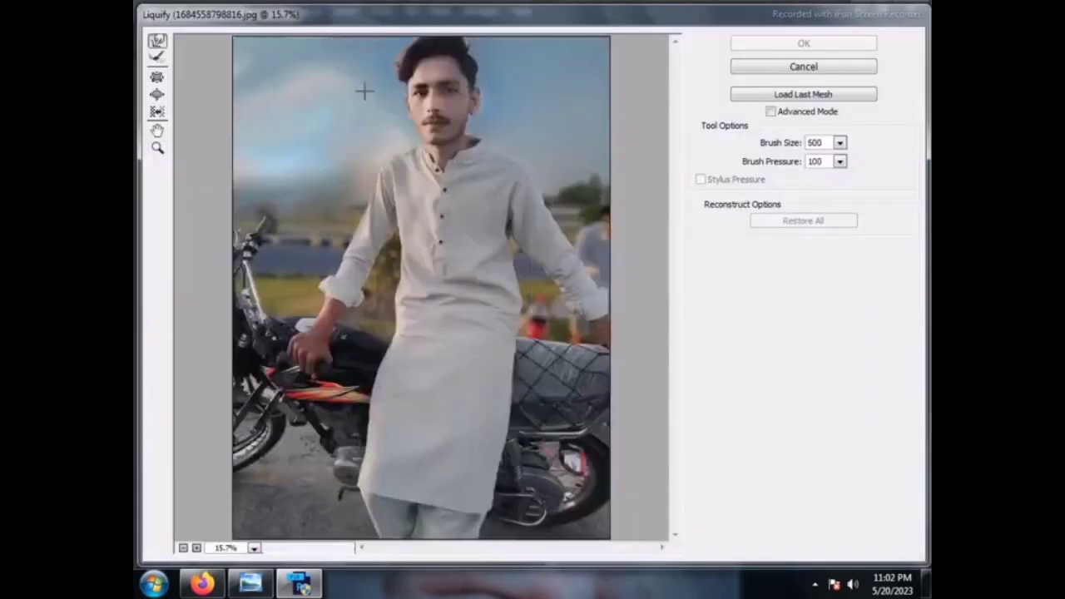
Push the top of the hair upward with a size-250 Forward Warp brush and apply Liquify
click(342, 130)
click(419, 95)
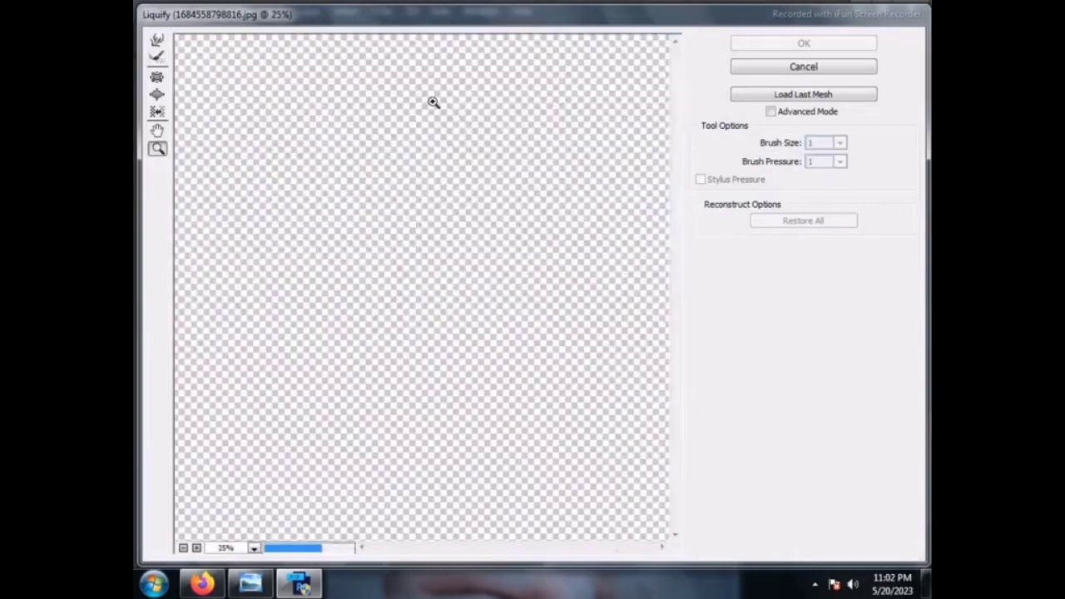
click(157, 42)
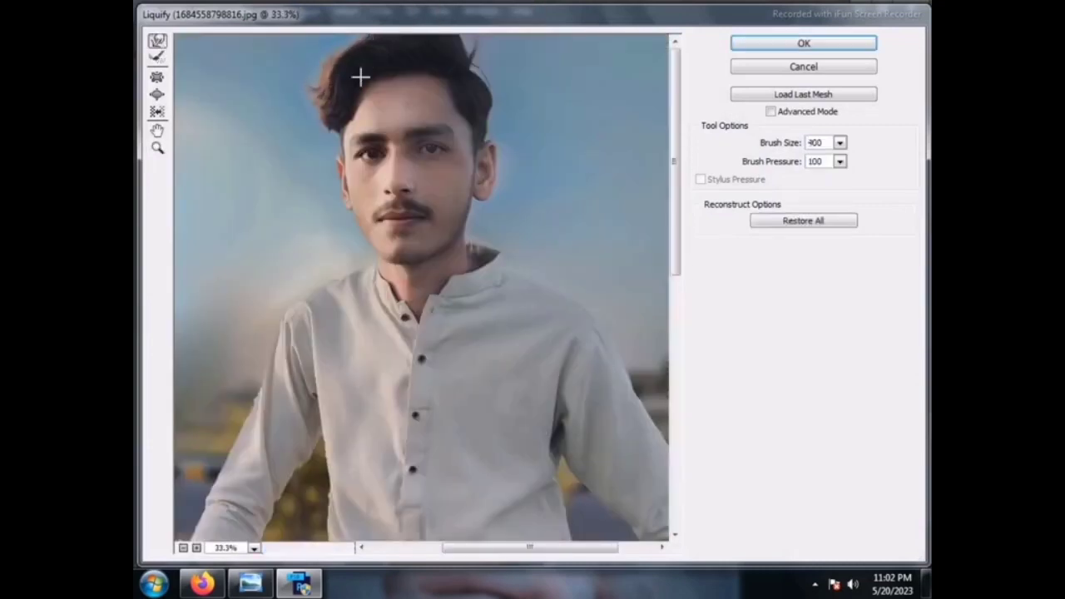
key(bracketleft)
key(bracketleft)
key(bracketleft)
key(bracketright)
key(bracketright)
key(bracketright)
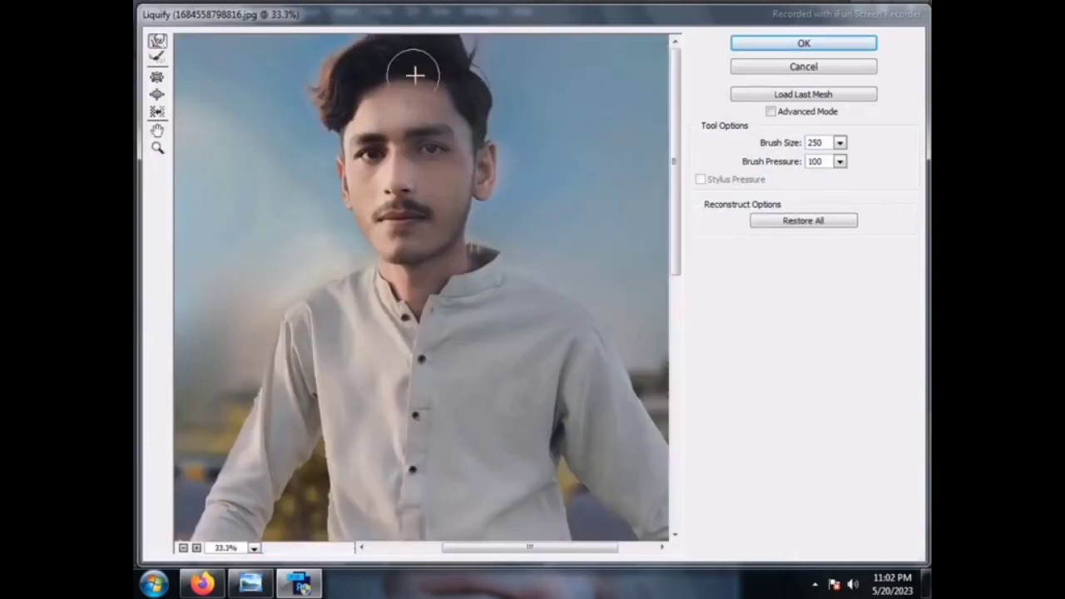
drag(476, 77, 479, 46)
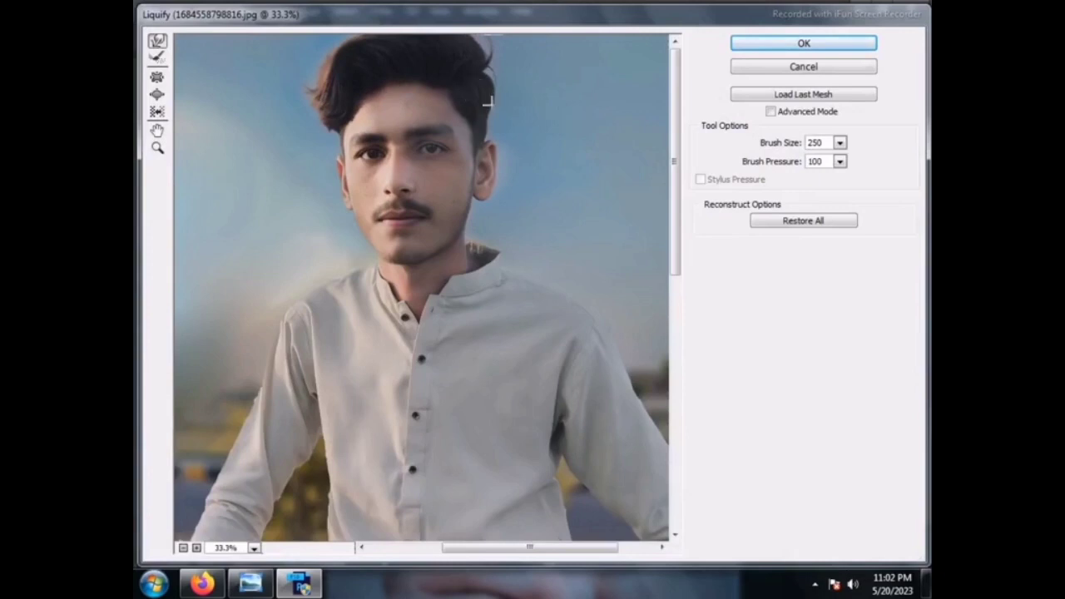
key(Return)
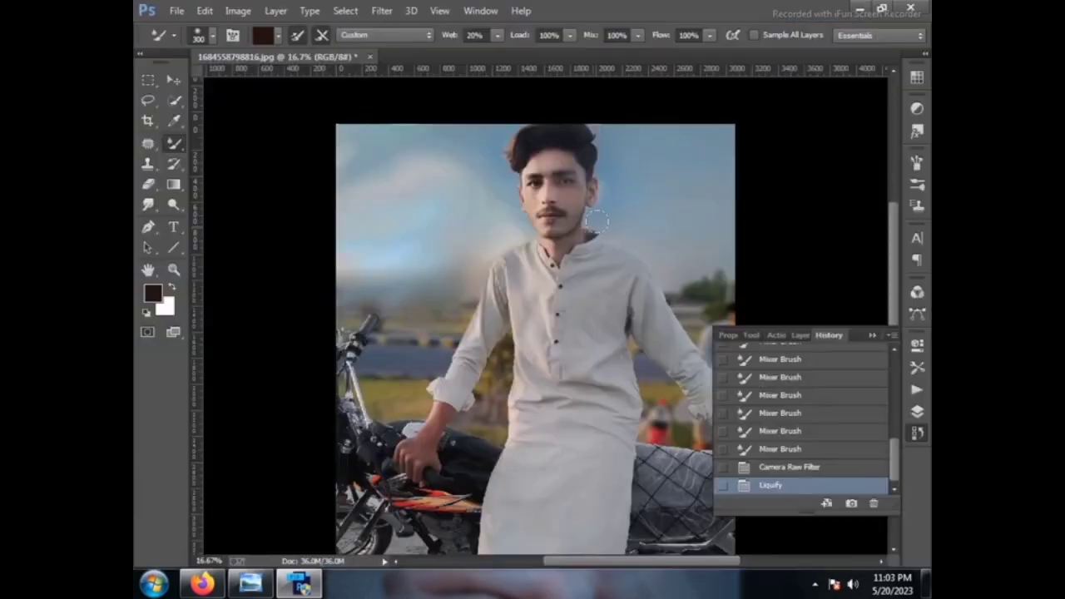
Brush the forearm and hand in Camera Raw with Exposure +1.00 and Clarity -100
click(871, 336)
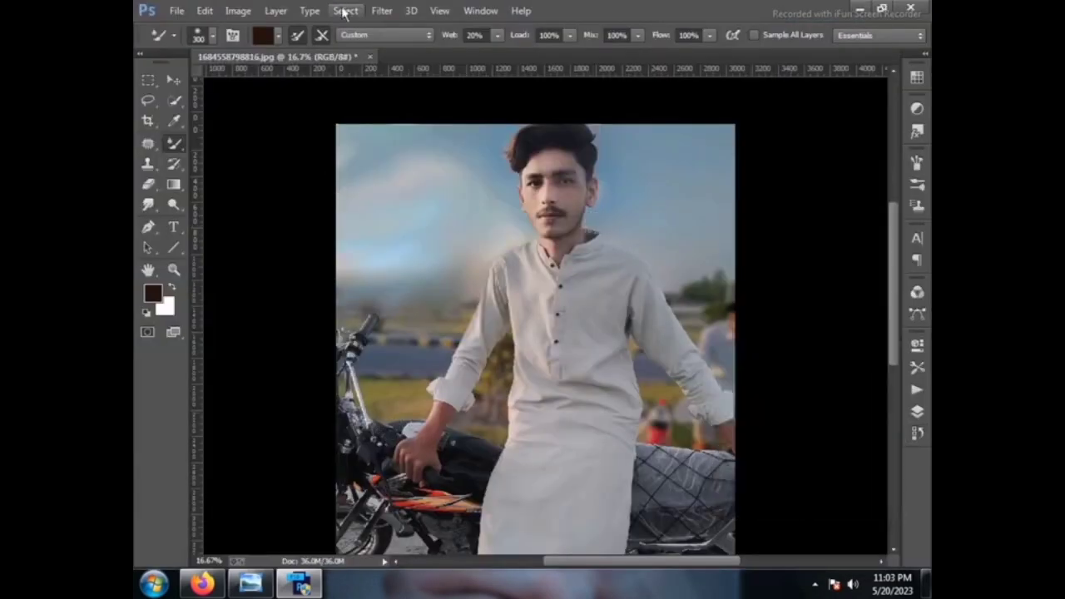
click(382, 11)
click(412, 103)
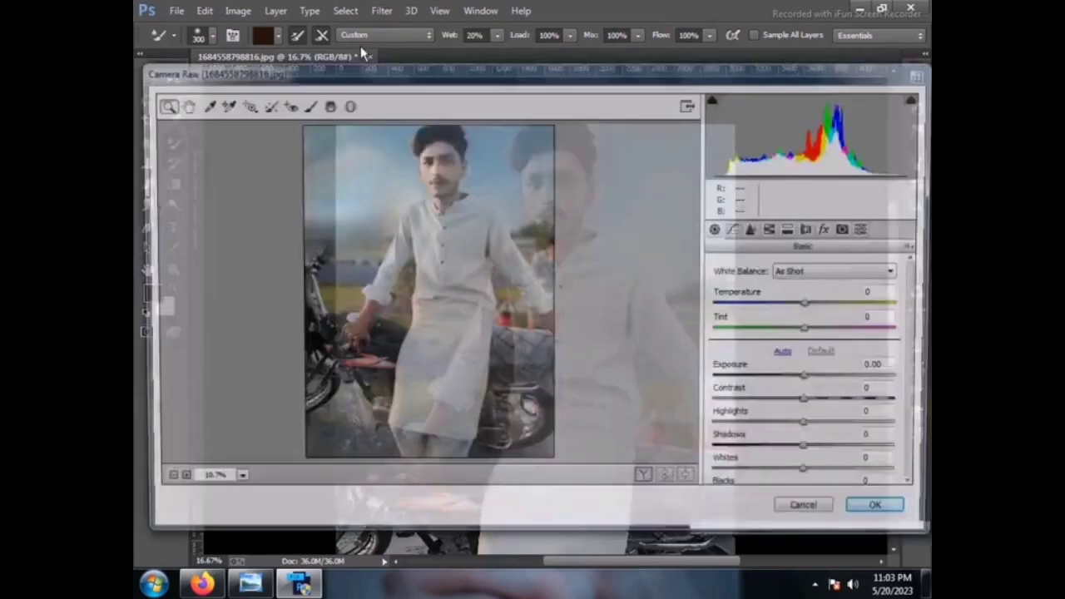
drag(299, 285, 479, 348)
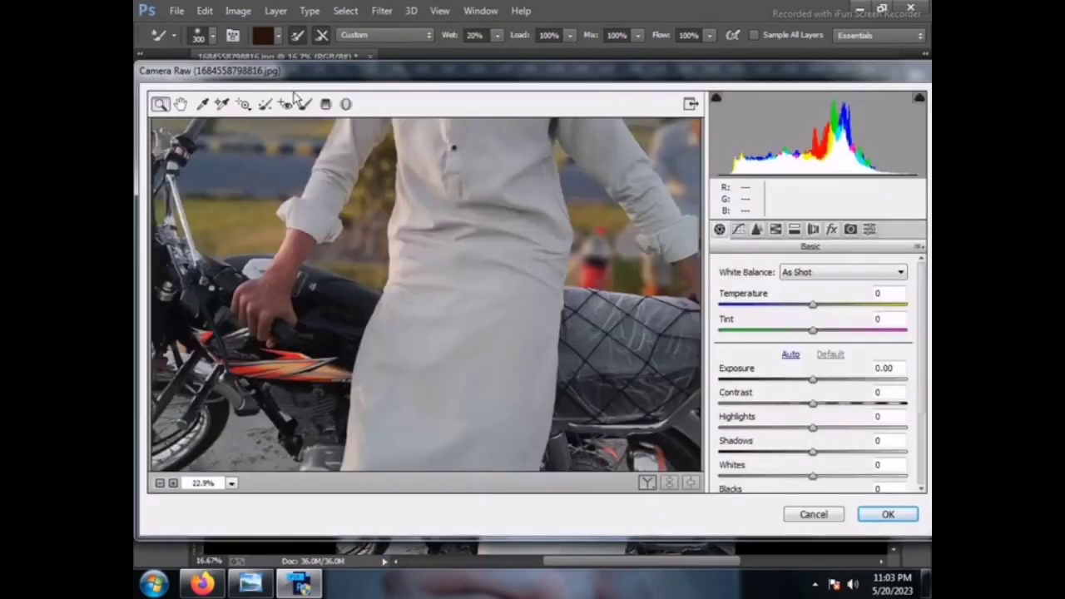
click(305, 103)
drag(301, 237, 257, 298)
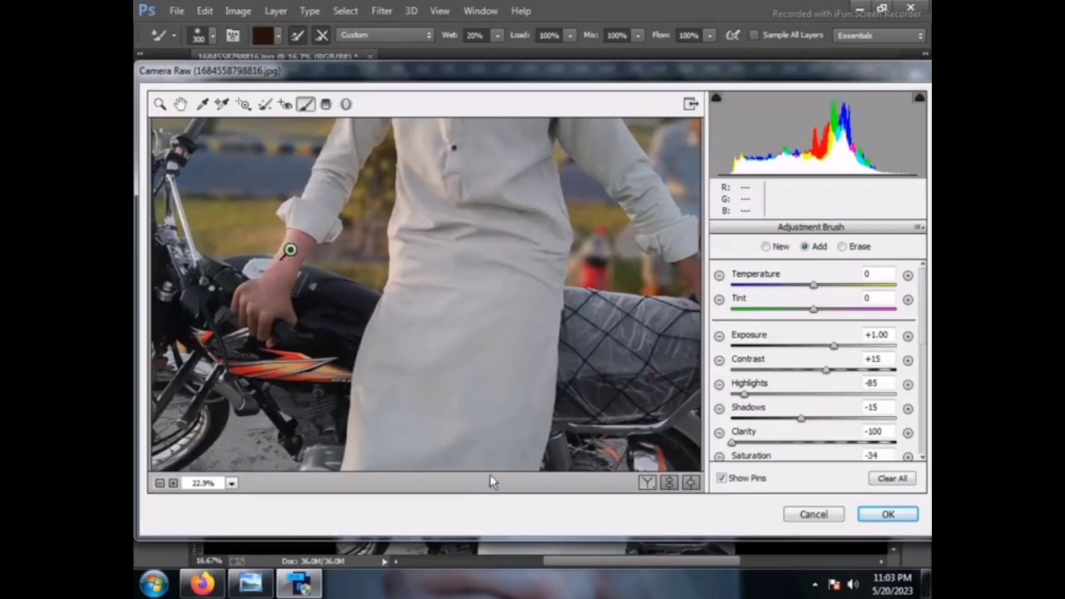
drag(285, 250, 290, 399)
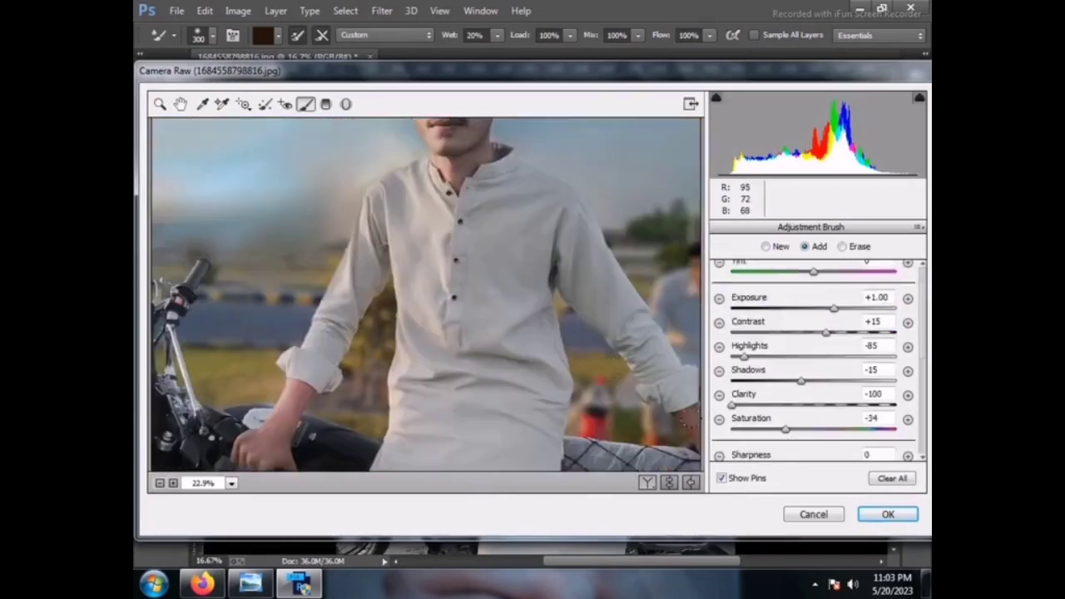
key(Return)
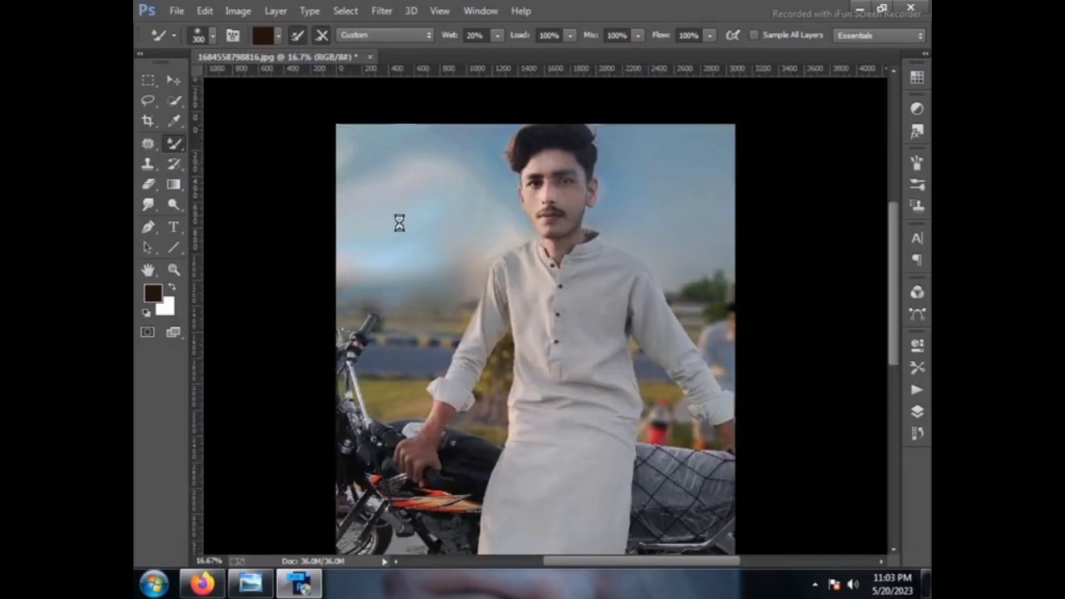
key(z)
drag(453, 132, 651, 270)
Smooth the cheeks, brows, chin and neck with the Mixer Brush at Wet 20%, Mix 100%
click(575, 242)
key(b)
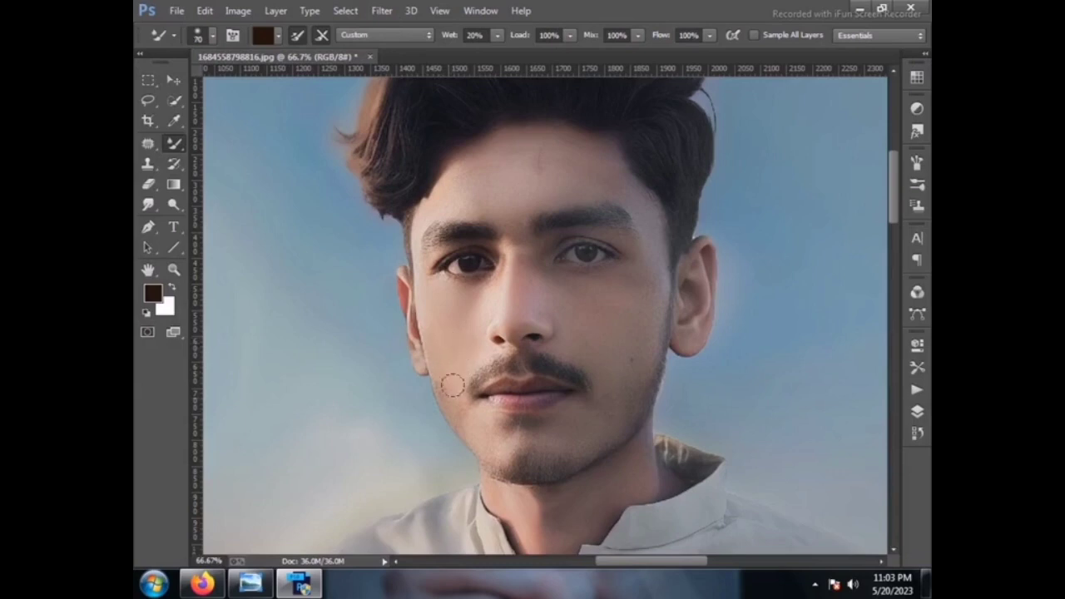
key(bracketleft)
scroll(459, 252, up, 2)
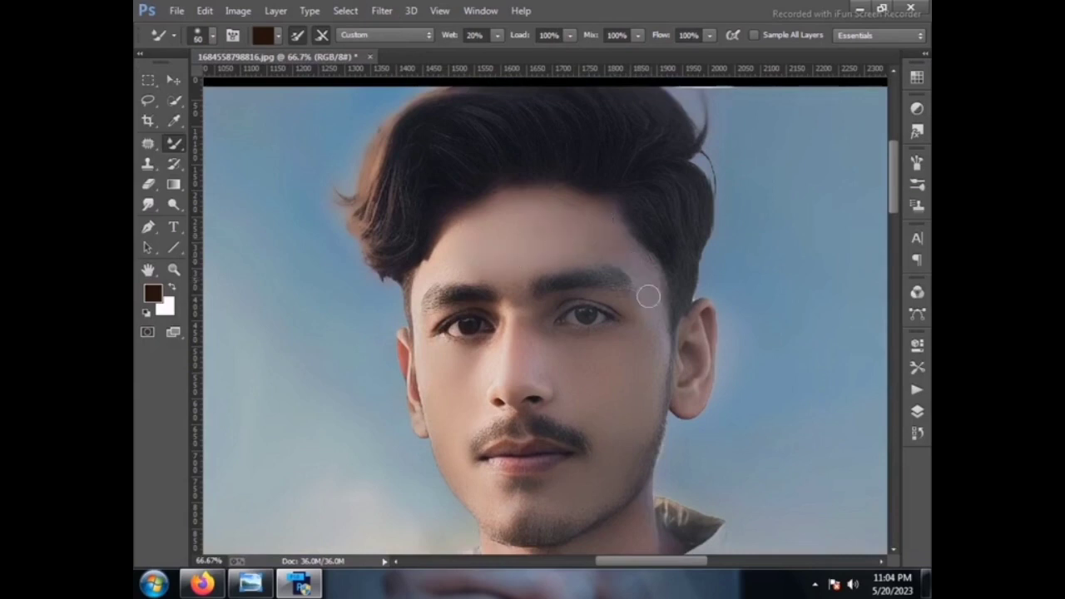
key(bracketleft)
key(bracketleft)
key(bracketleft)
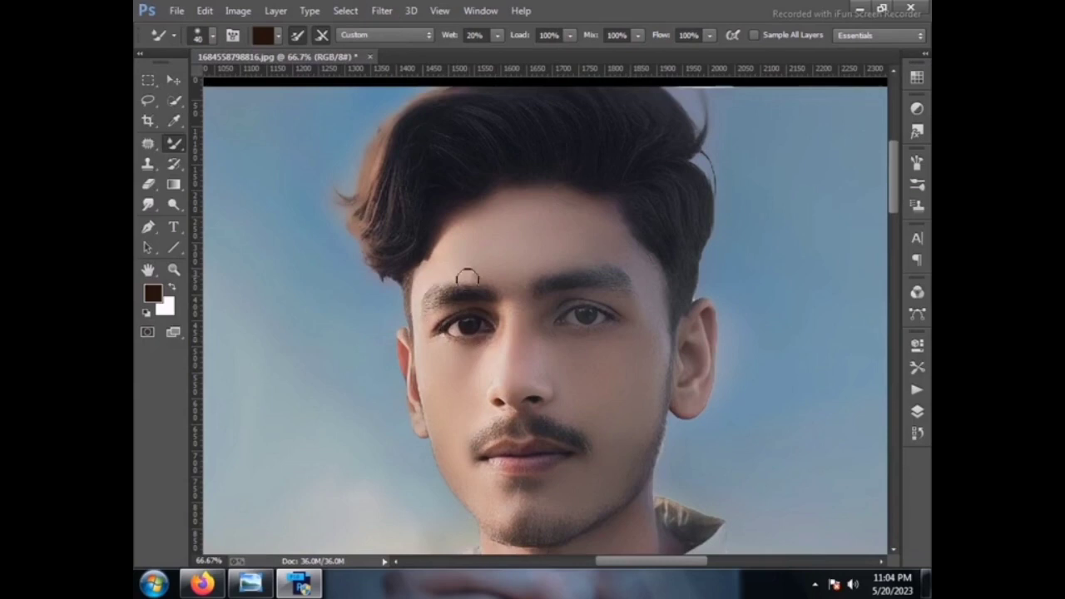
scroll(665, 308, down, 2)
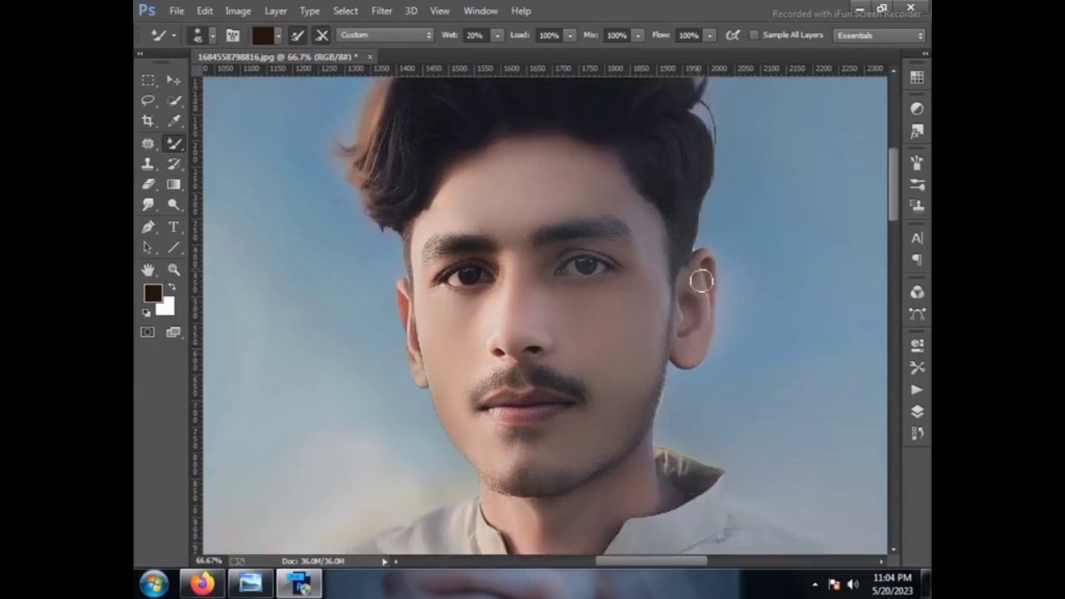
scroll(702, 278, down, 5)
key(bracketright)
key(bracketright)
key(bracketright)
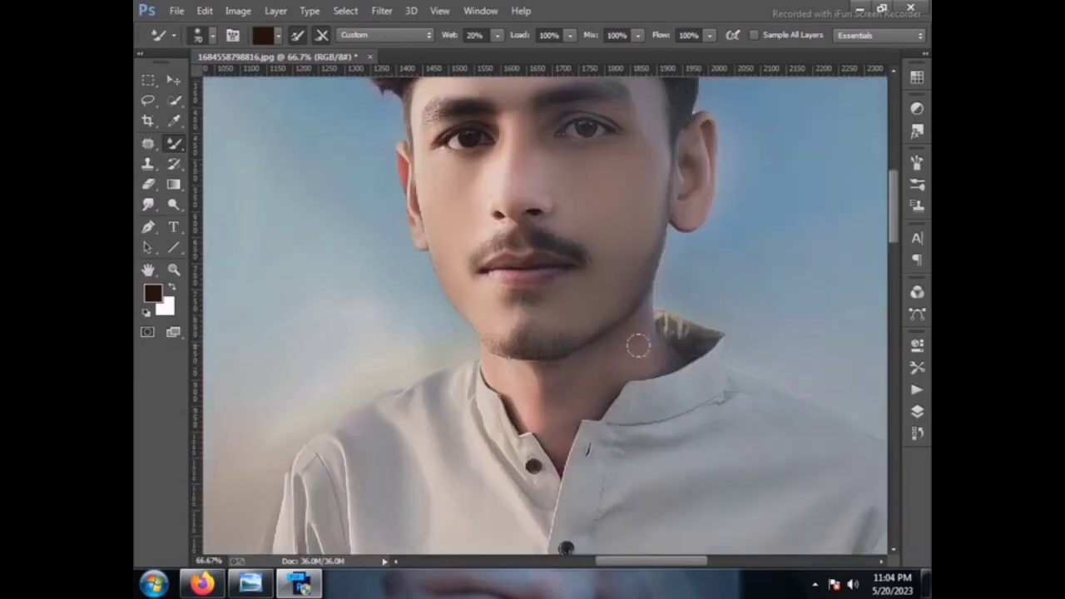
key(bracketleft)
key(bracketleft)
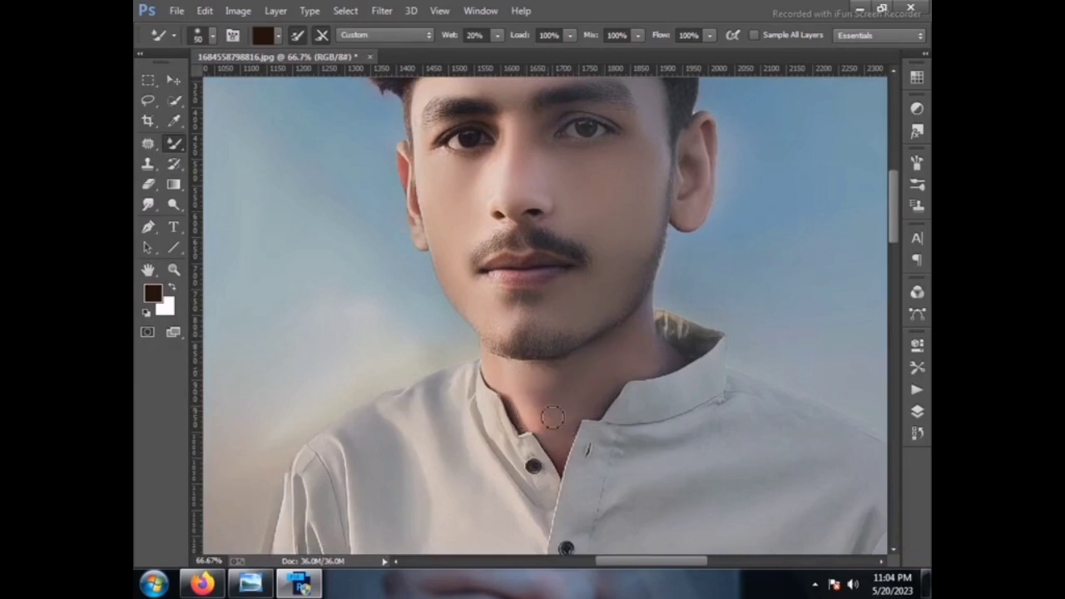
scroll(423, 314, up, 2)
key(bracketleft)
key(bracketleft)
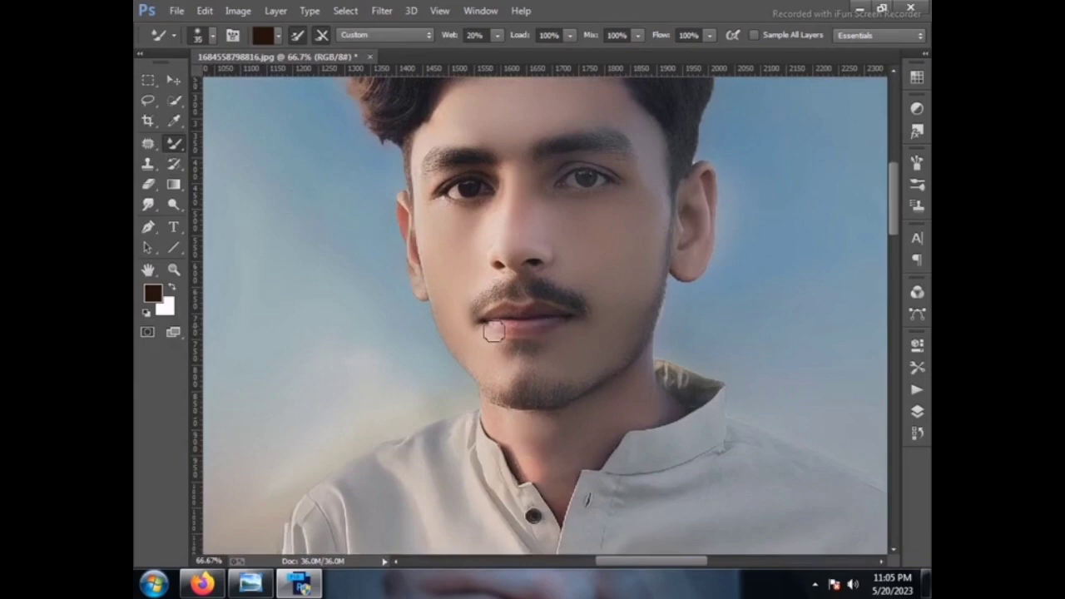
scroll(407, 291, down, 1)
Zoom to 92% and blend the forearm and handlebar hand with a size-60 Mixer Brush
key(z)
scroll(467, 374, down, 3)
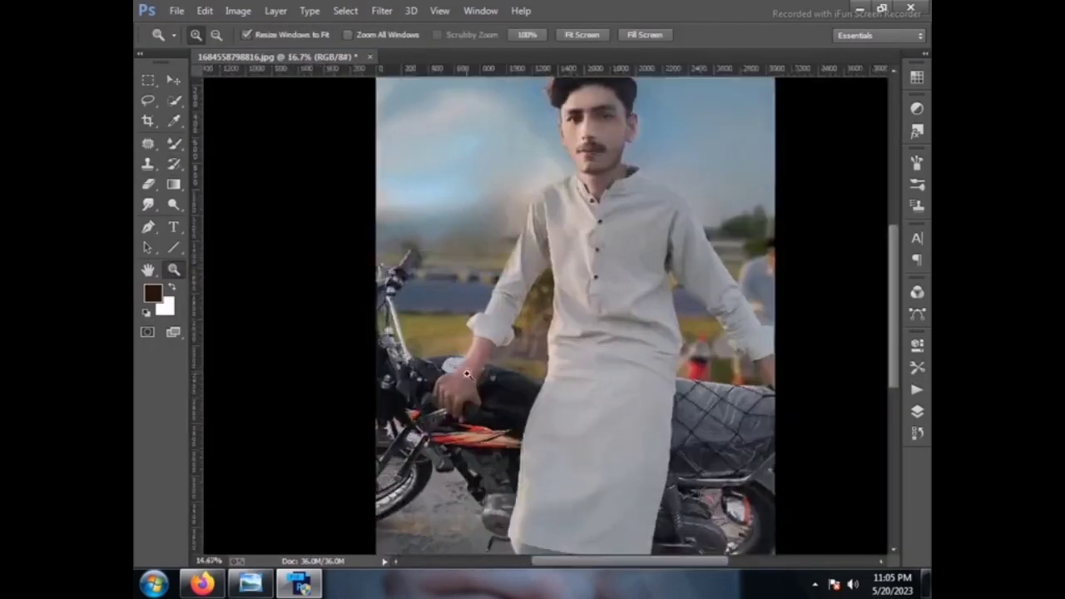
scroll(468, 374, up, 5)
scroll(499, 386, down, 5)
scroll(466, 391, up, 4)
key(b)
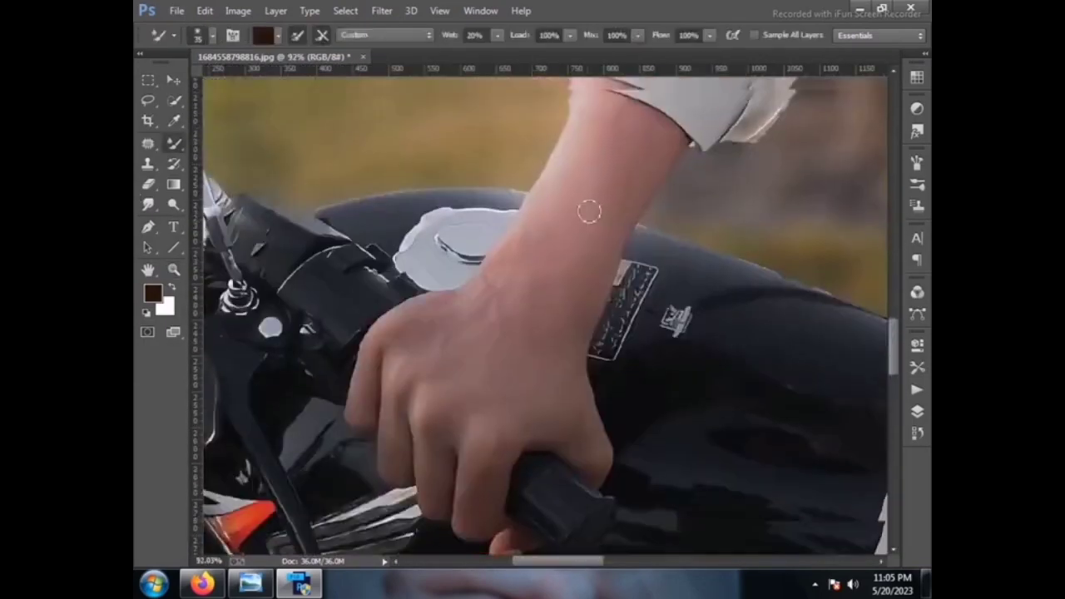
scroll(589, 212, up, 2)
key(bracketright)
key(bracketright)
key(bracketright)
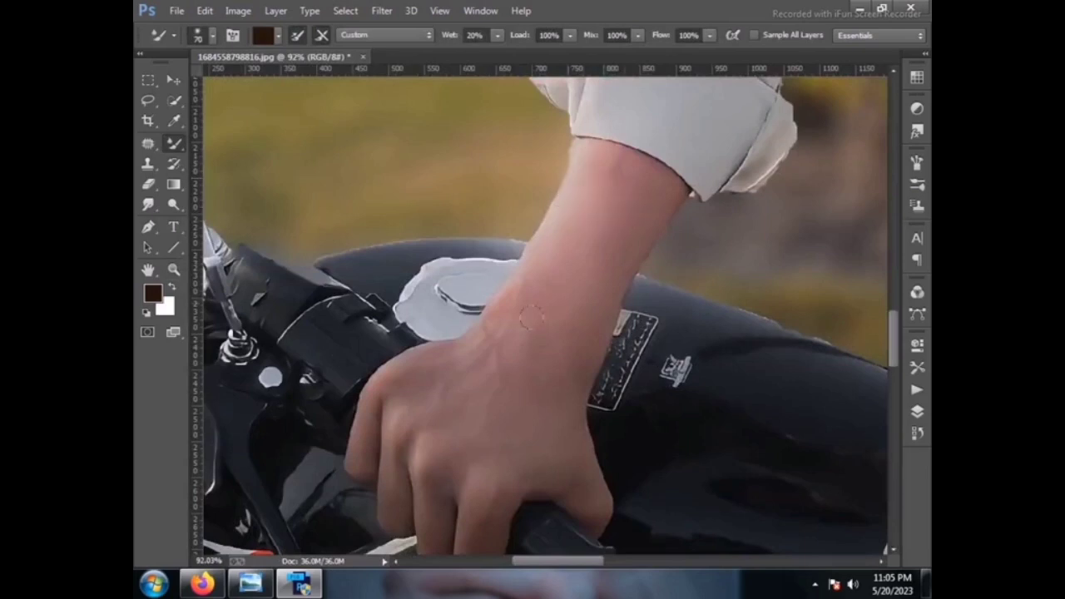
scroll(430, 397, down, 3)
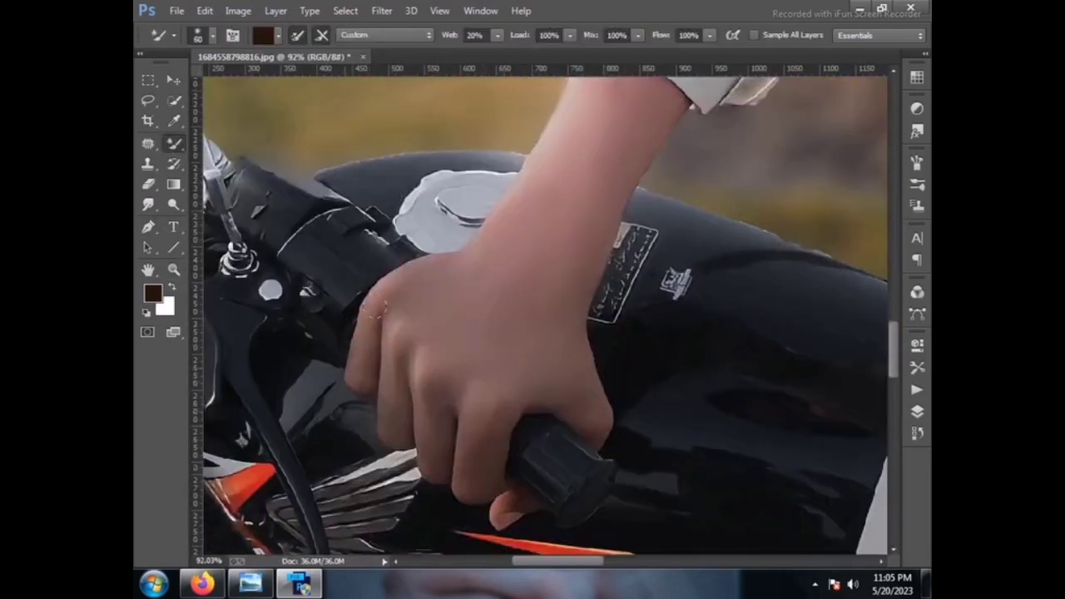
drag(589, 569, 808, 569)
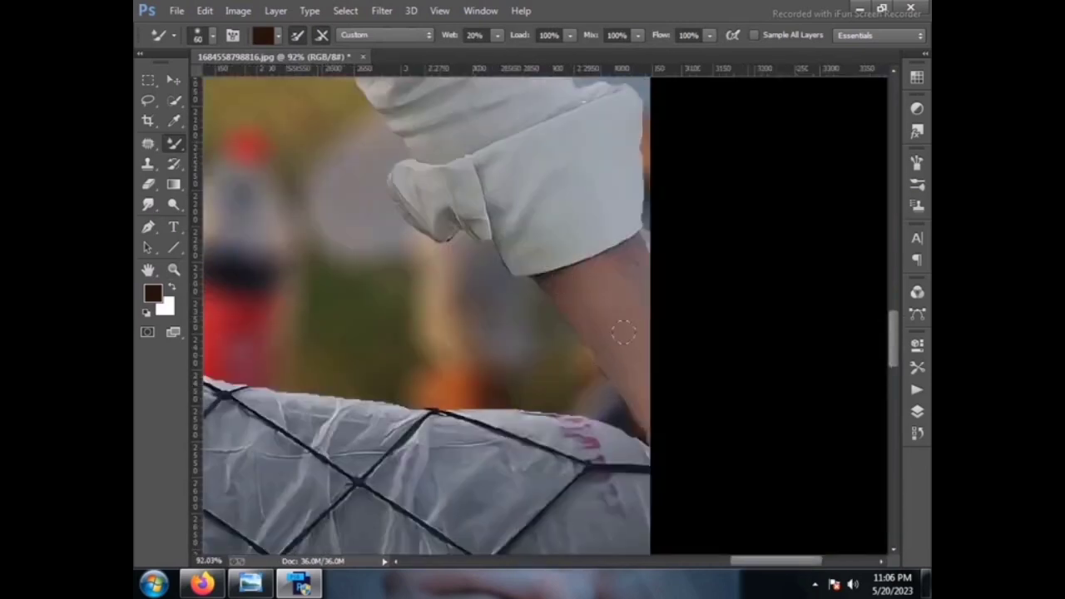
Open the Camera Raw Filter and try saved presets, keeping a cool teal grade
click(382, 10)
click(416, 100)
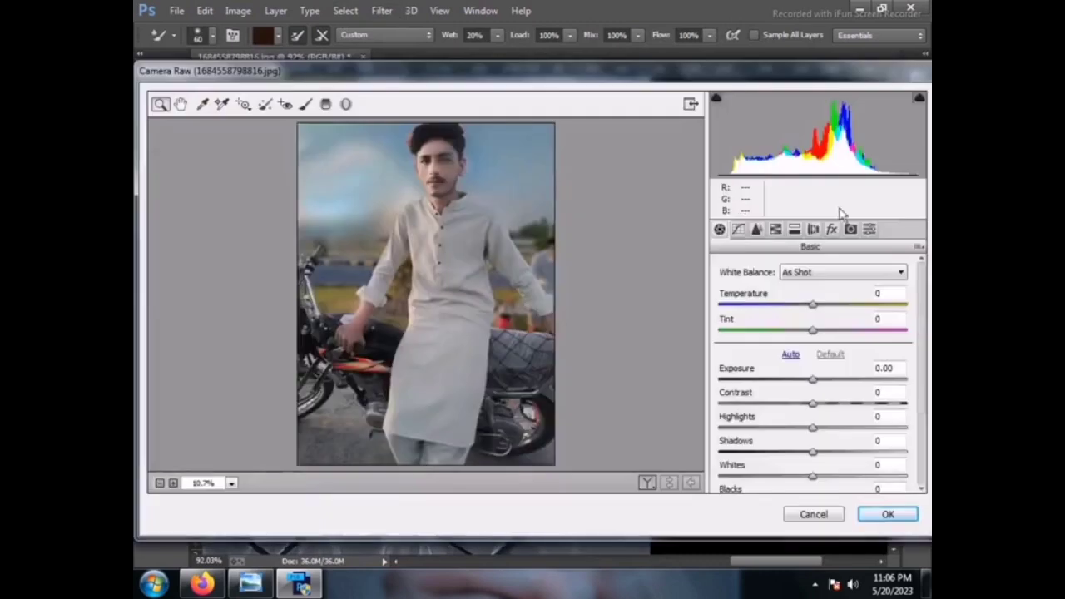
click(870, 230)
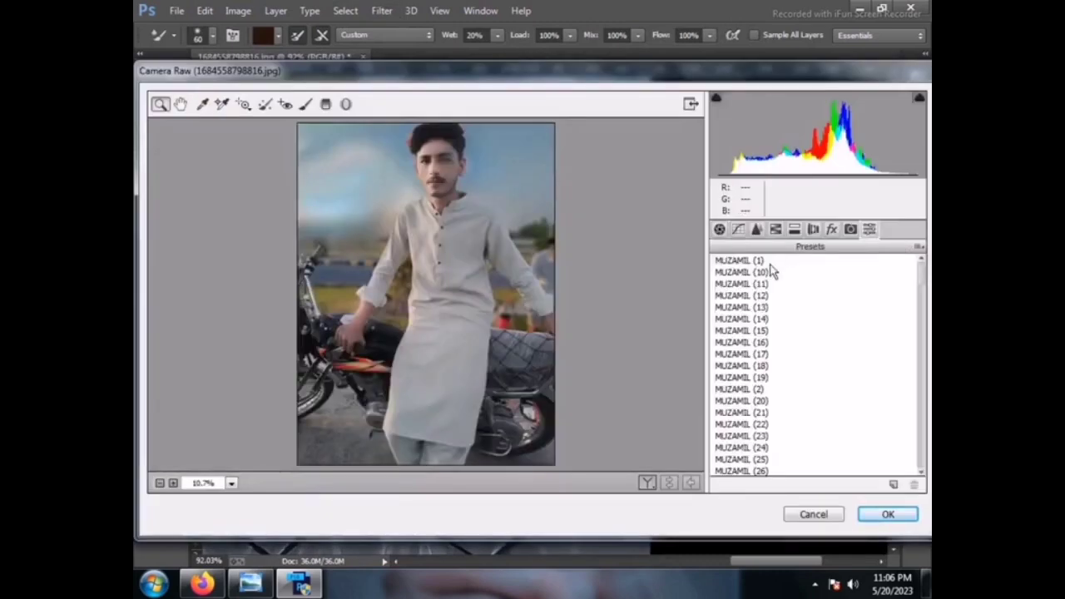
click(749, 260)
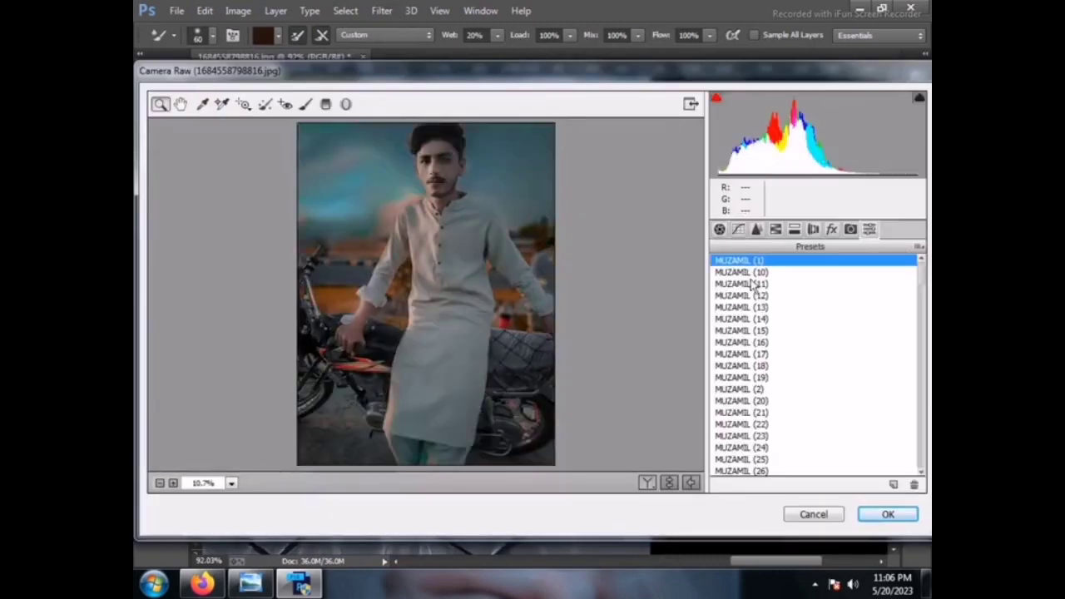
click(743, 272)
click(743, 295)
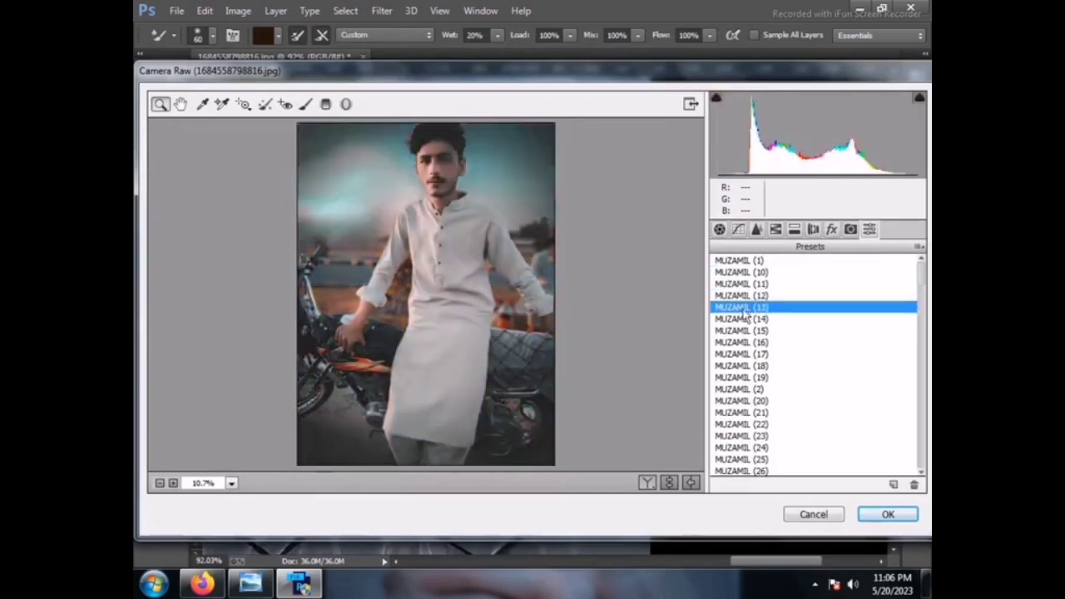
click(743, 319)
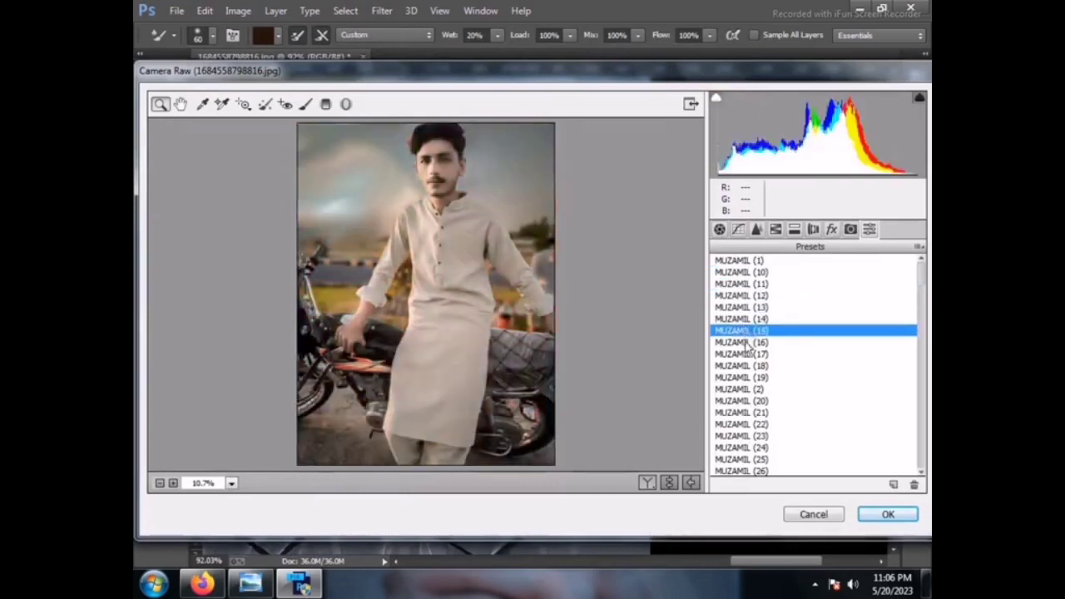
click(749, 342)
Add grain (size 19, roughness 66) and a lighter, rounder post-crop vignette
click(832, 228)
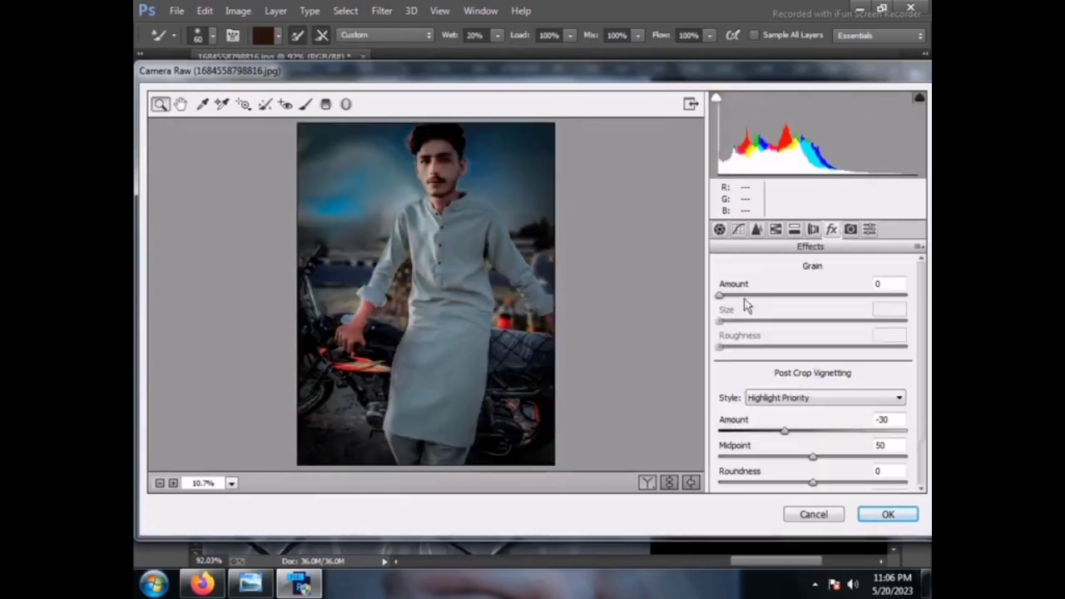
click(738, 296)
drag(766, 321, 755, 322)
drag(813, 346, 843, 346)
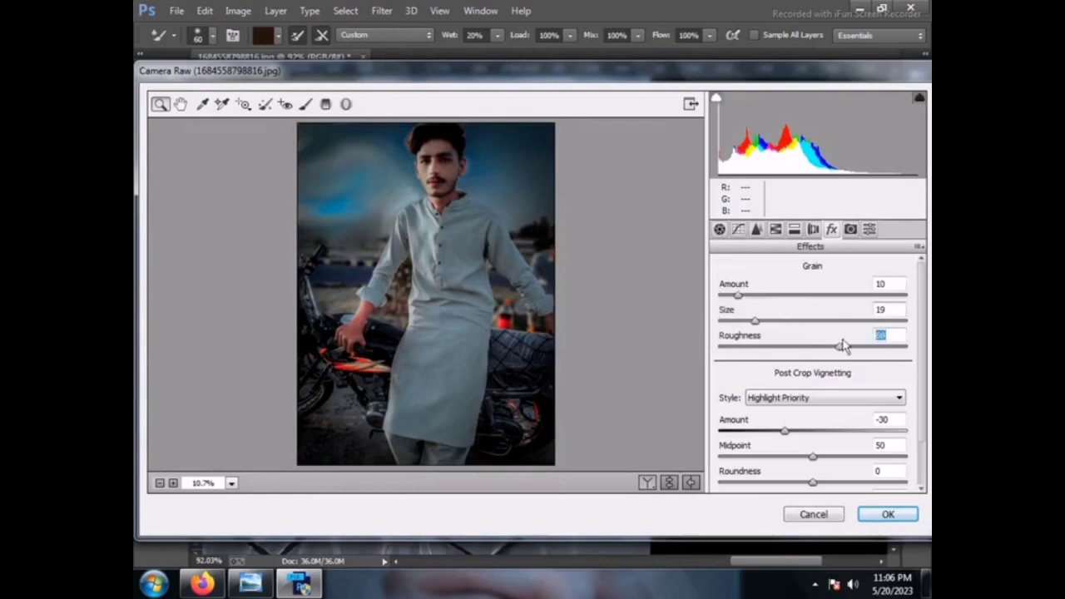
drag(785, 431, 825, 429)
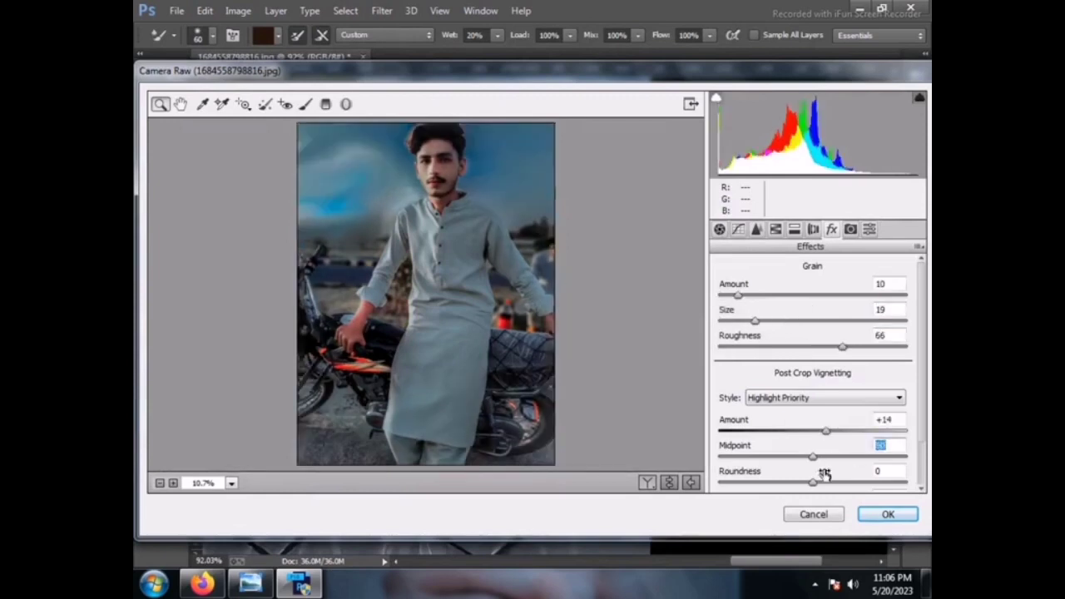
drag(813, 483, 858, 483)
drag(812, 457, 719, 458)
Set split toning balance to +29 and adjust the highlight tint's hue and strength
click(794, 229)
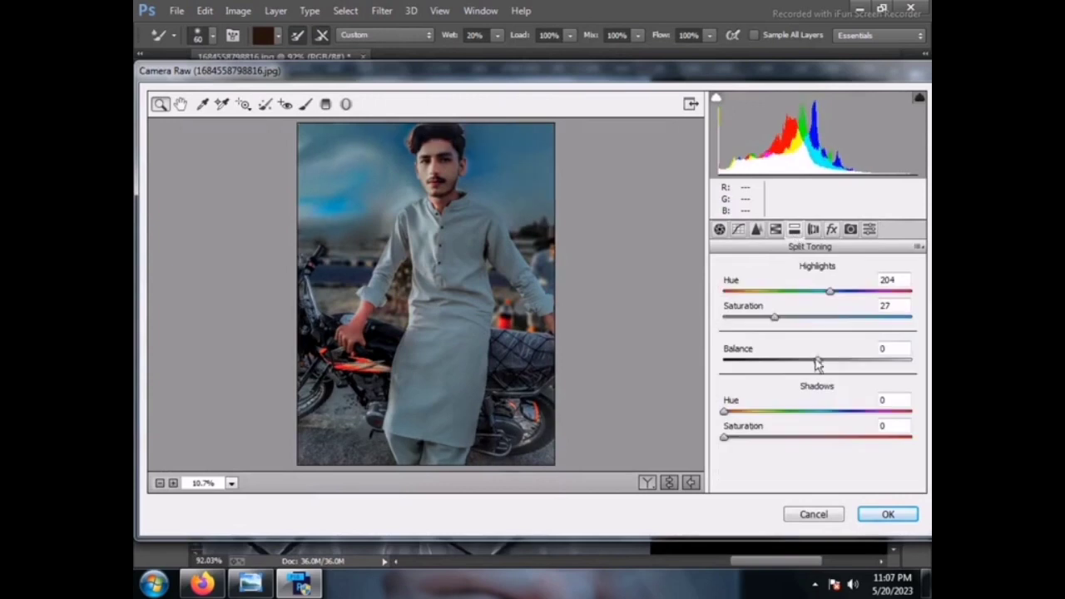
mouse_move(819, 359)
mouse_down()
mouse_move(780, 373)
mouse_move(844, 369)
mouse_up()
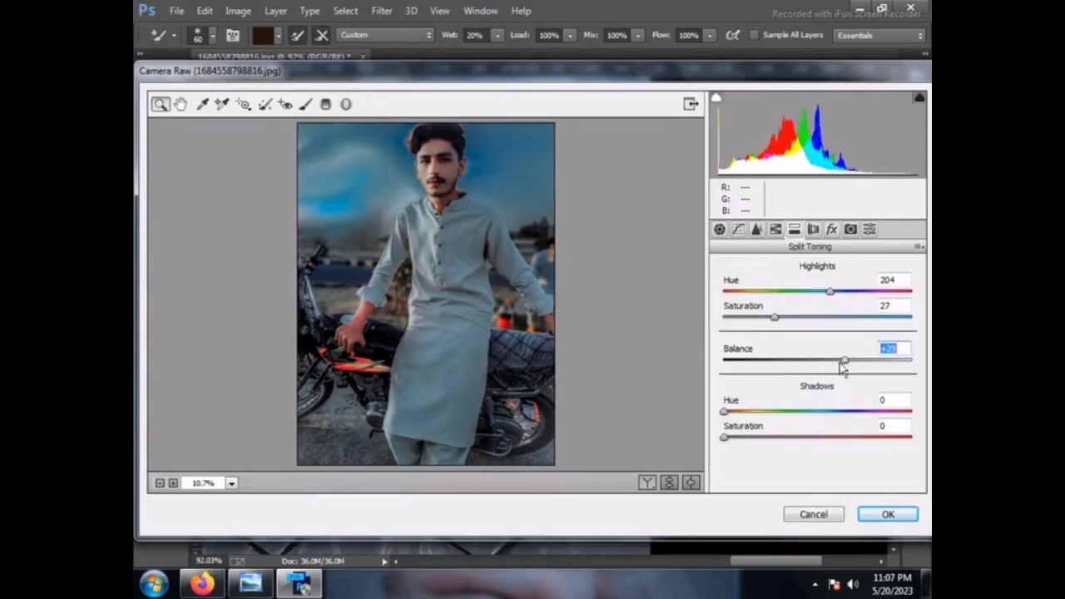
mouse_move(775, 317)
mouse_down()
mouse_move(738, 327)
mouse_move(751, 323)
mouse_up()
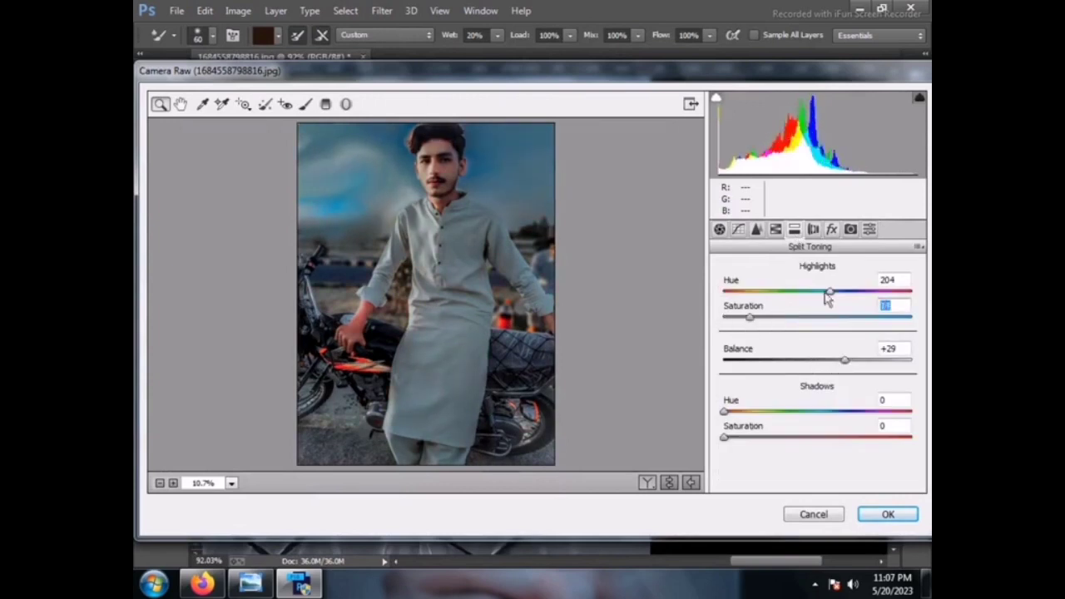
mouse_move(830, 293)
mouse_down()
mouse_move(797, 296)
mouse_move(823, 291)
mouse_up()
click(766, 319)
In HSL, reset Reds saturation and desaturate Magentas to -91 and Purples to -72
click(775, 230)
double_click(845, 340)
drag(756, 366, 785, 367)
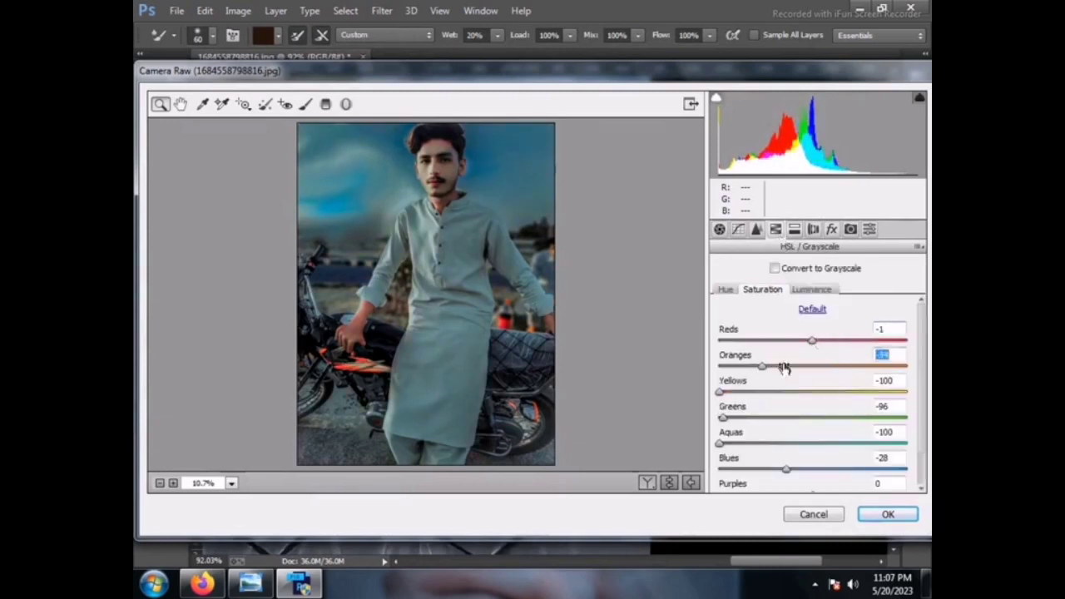
scroll(794, 456, down, 1)
drag(812, 480, 727, 479)
drag(812, 454, 745, 453)
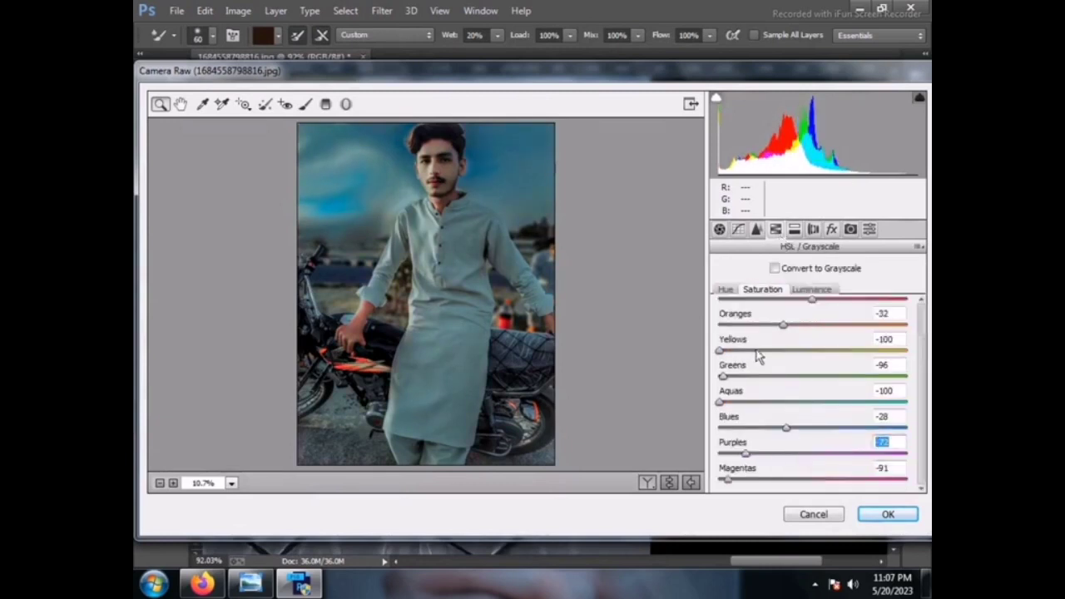
Set Basic tones: brighter exposure, Highlights -45, lower contrast, Whites -63, adjusted darker tones
click(720, 229)
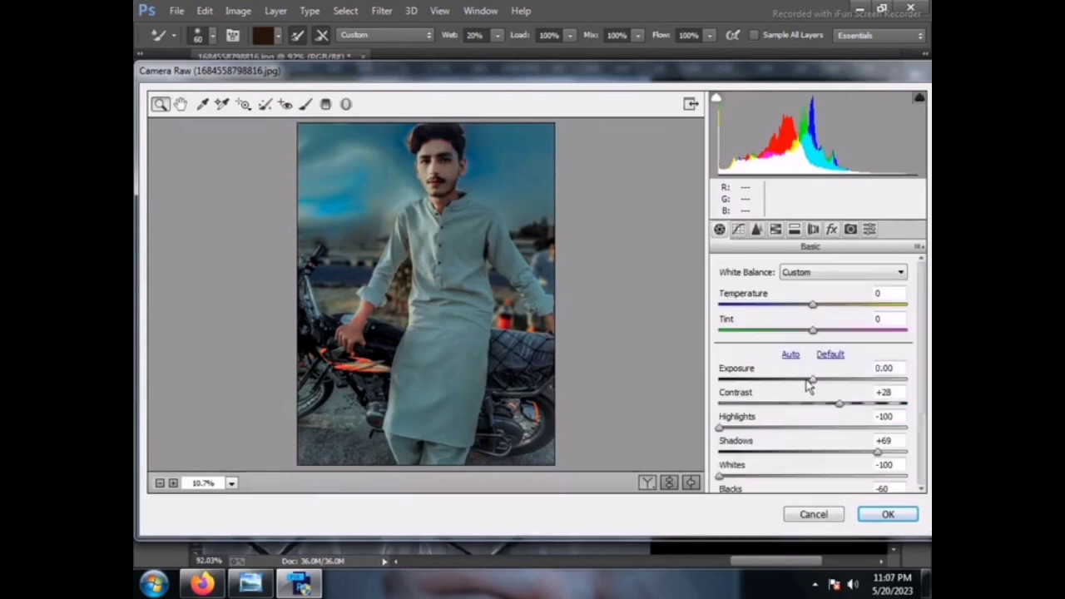
drag(808, 380, 820, 383)
drag(758, 429, 771, 428)
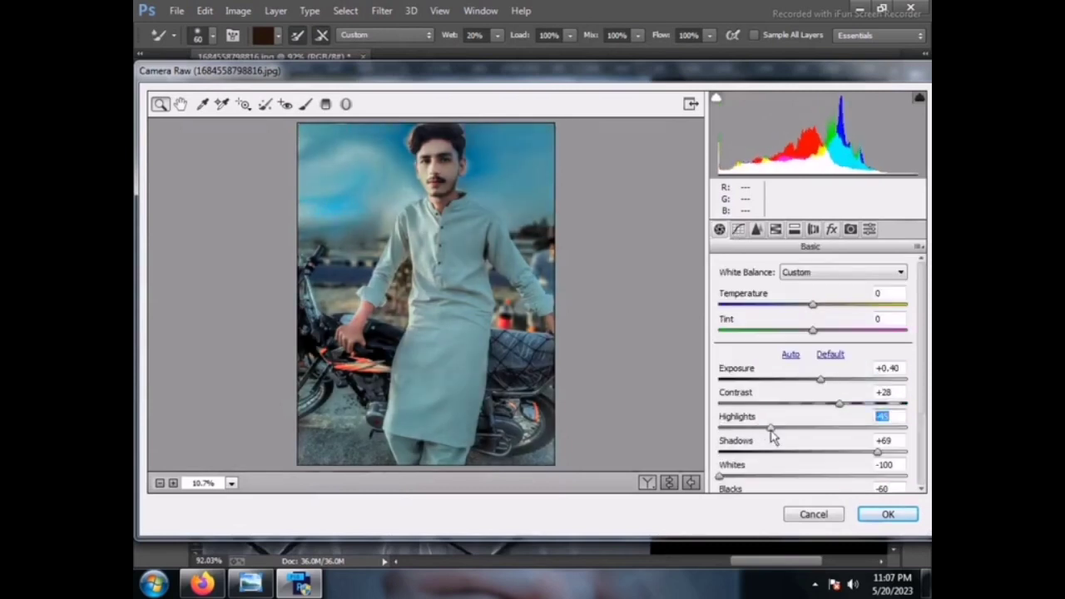
click(800, 403)
scroll(799, 457, down, 3)
click(754, 366)
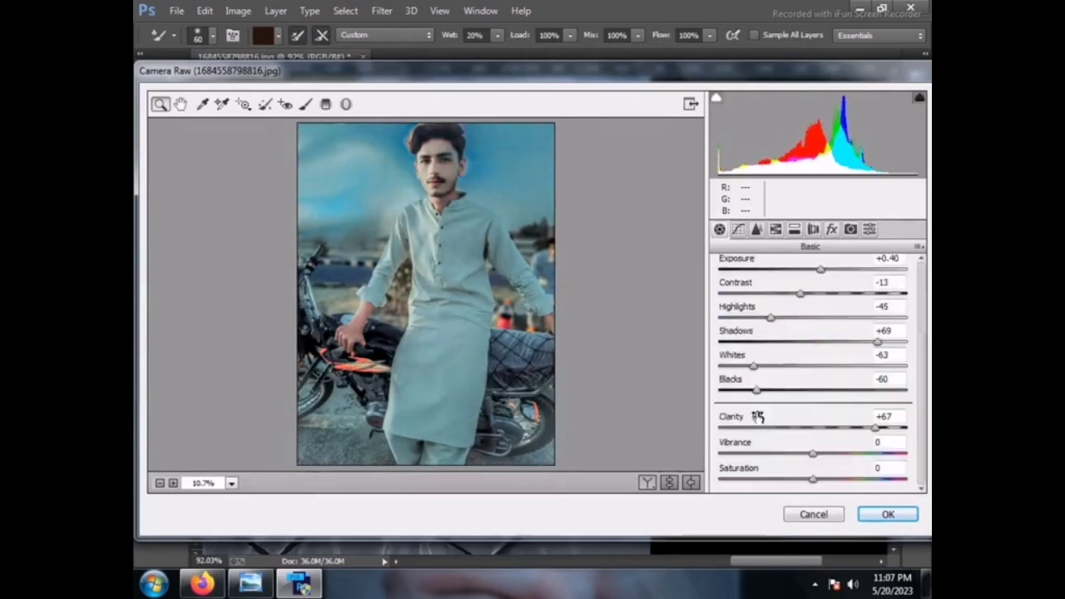
click(794, 390)
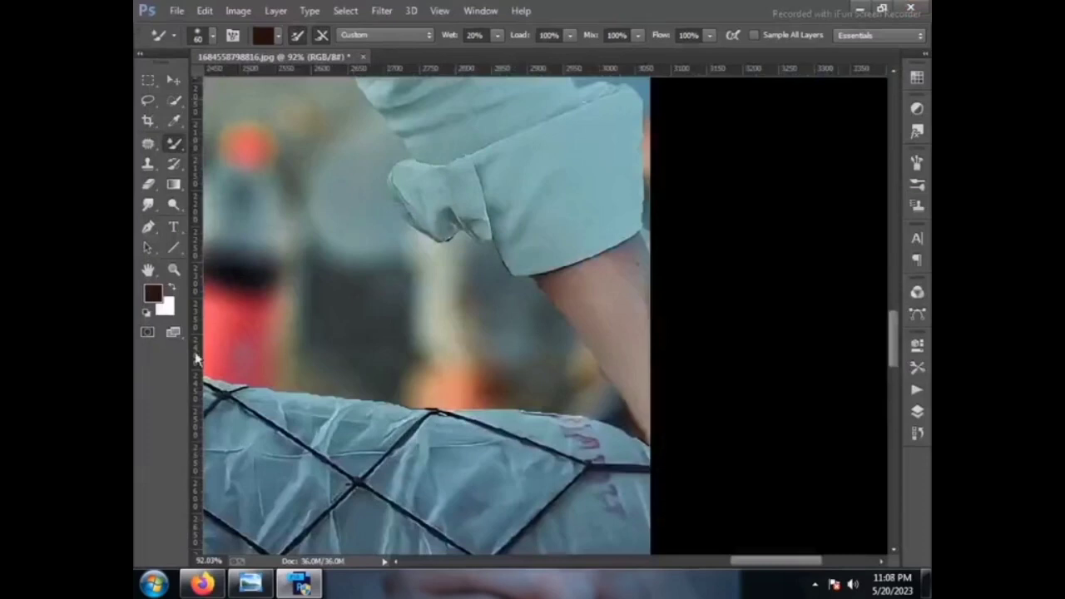
Reopen Camera Raw and set Contrast -11, Highlights +21, and lift the shadows
click(153, 292)
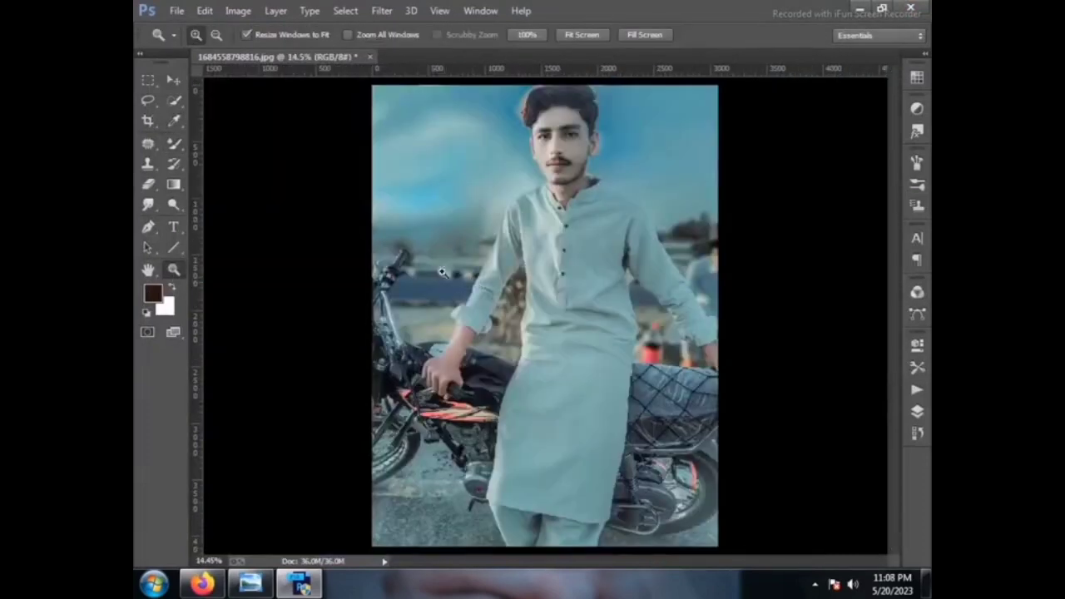
click(382, 10)
click(416, 100)
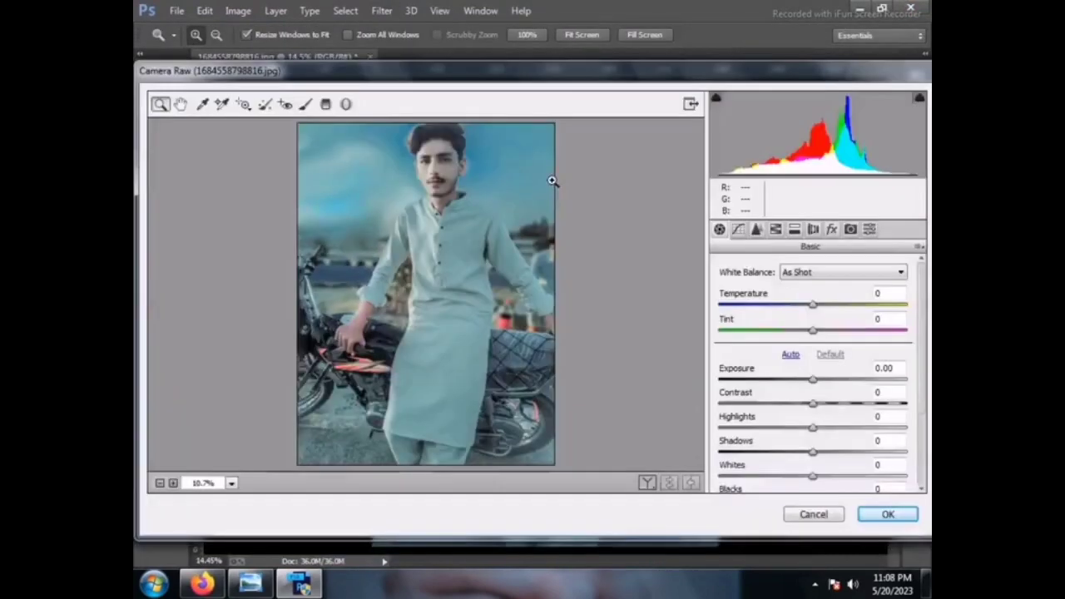
mouse_move(813, 404)
mouse_down()
mouse_move(802, 404)
mouse_move(832, 428)
mouse_move(828, 452)
mouse_up()
click(915, 484)
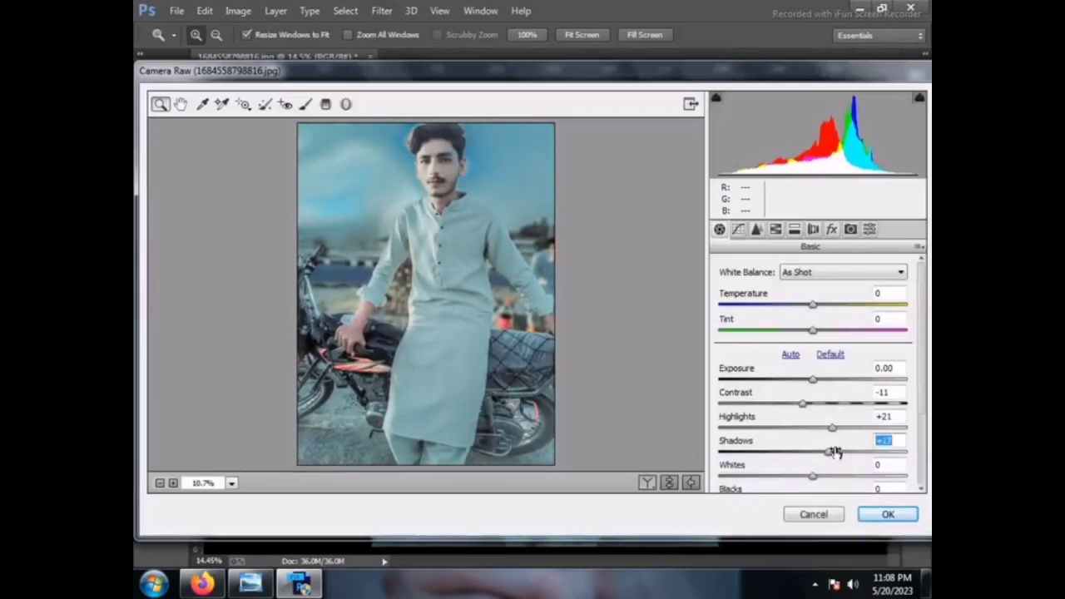
Boost Oranges saturation to +39, raise Reds luminance to +29, and apply the pass
click(774, 228)
mouse_move(814, 365)
mouse_down()
mouse_move(835, 365)
mouse_move(841, 340)
mouse_move(769, 365)
mouse_move(802, 365)
mouse_up()
click(811, 289)
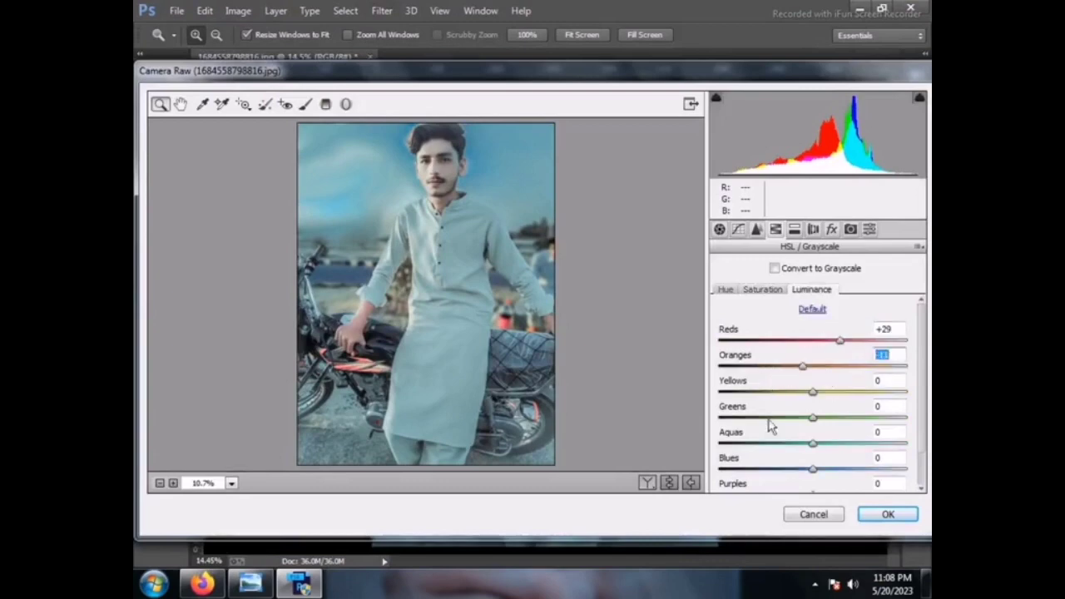
click(763, 288)
click(887, 514)
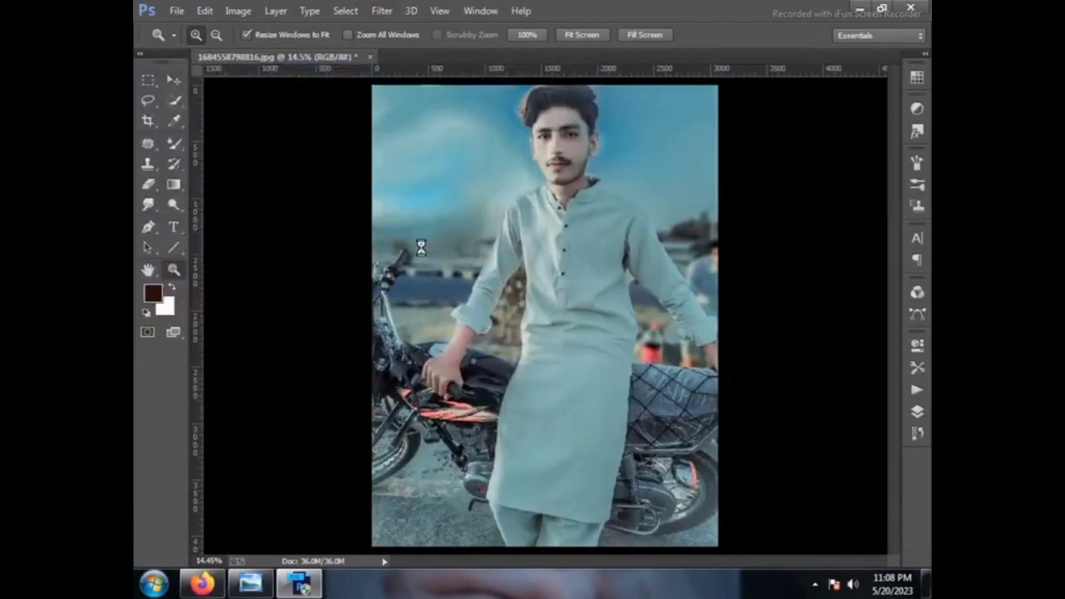
Place the logo file embedded, scaled small in the photo's upper-left corner
click(177, 10)
click(237, 212)
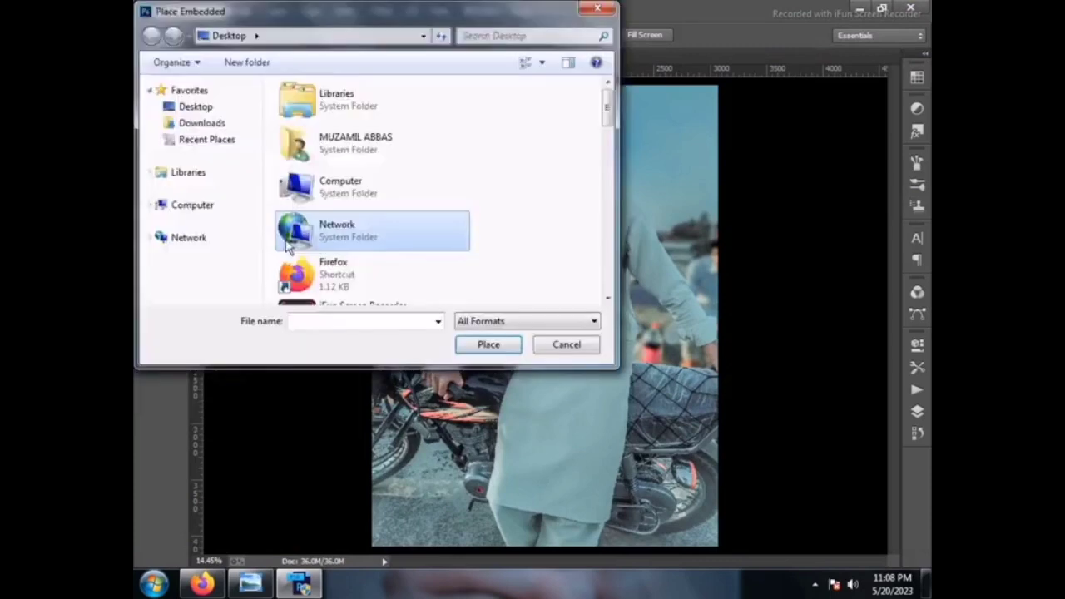
scroll(288, 242, down, 5)
click(316, 117)
double_click(316, 116)
drag(633, 416, 682, 428)
drag(596, 346, 670, 408)
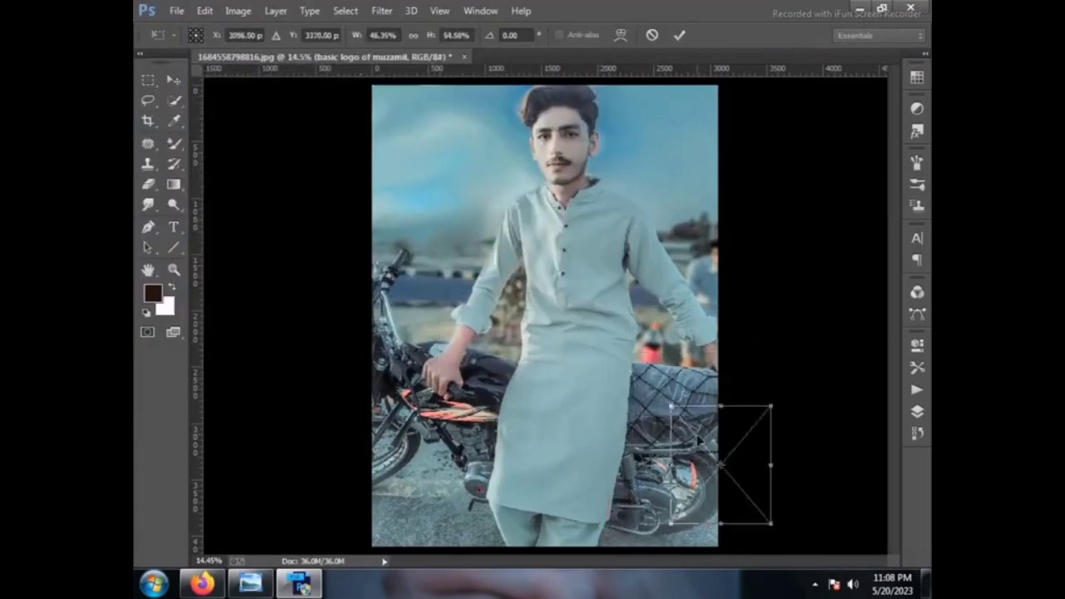
mouse_move(720, 466)
mouse_down()
mouse_move(429, 233)
mouse_move(392, 178)
mouse_move(433, 214)
mouse_up()
key(Return)
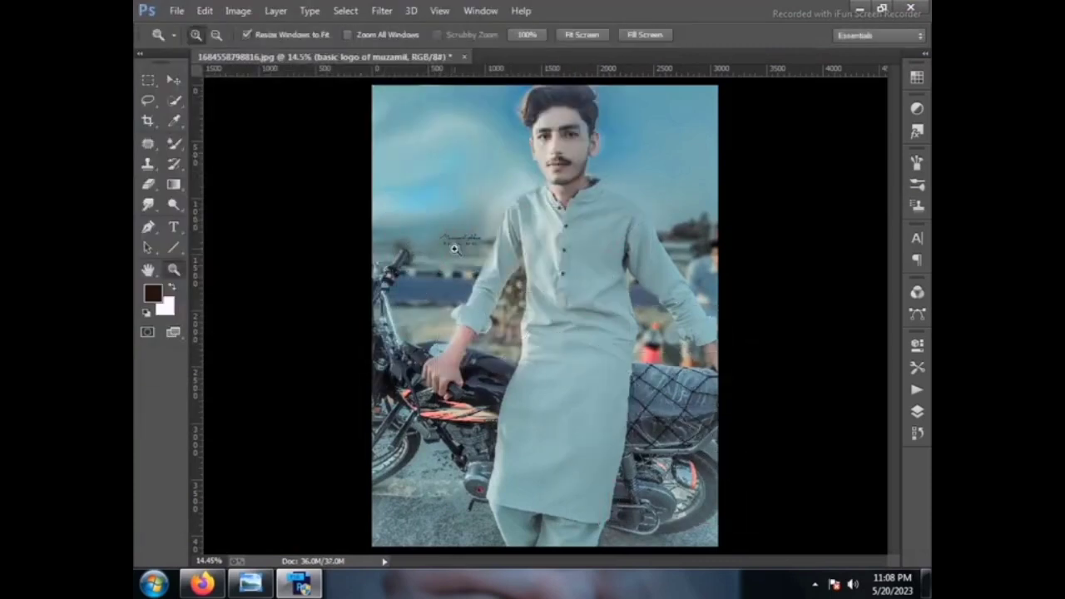
Start Save As and bring up the file format list to choose JPEG
click(176, 10)
click(275, 138)
click(367, 309)
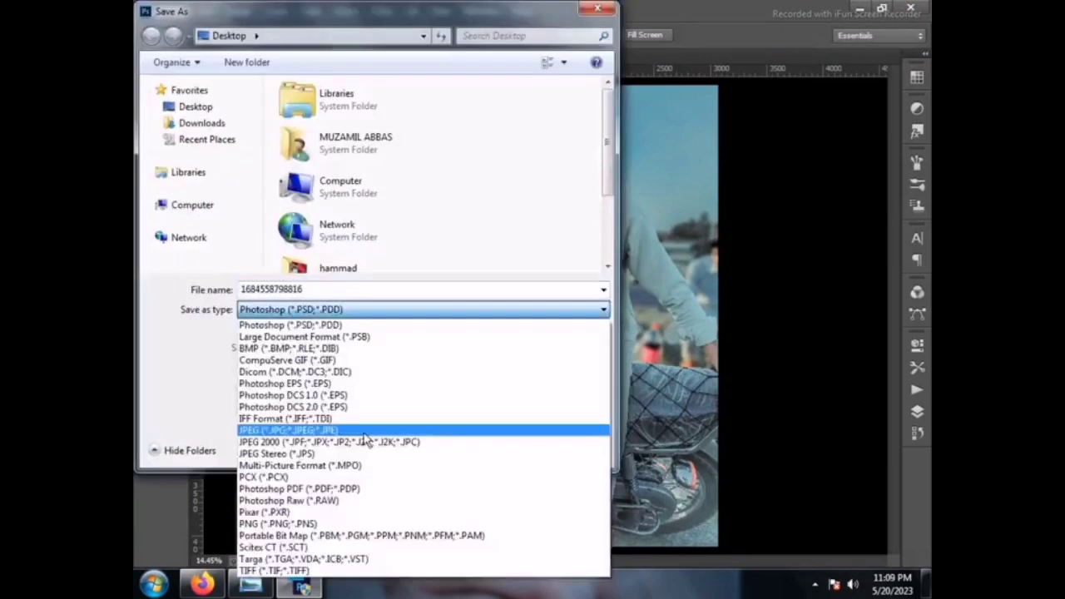